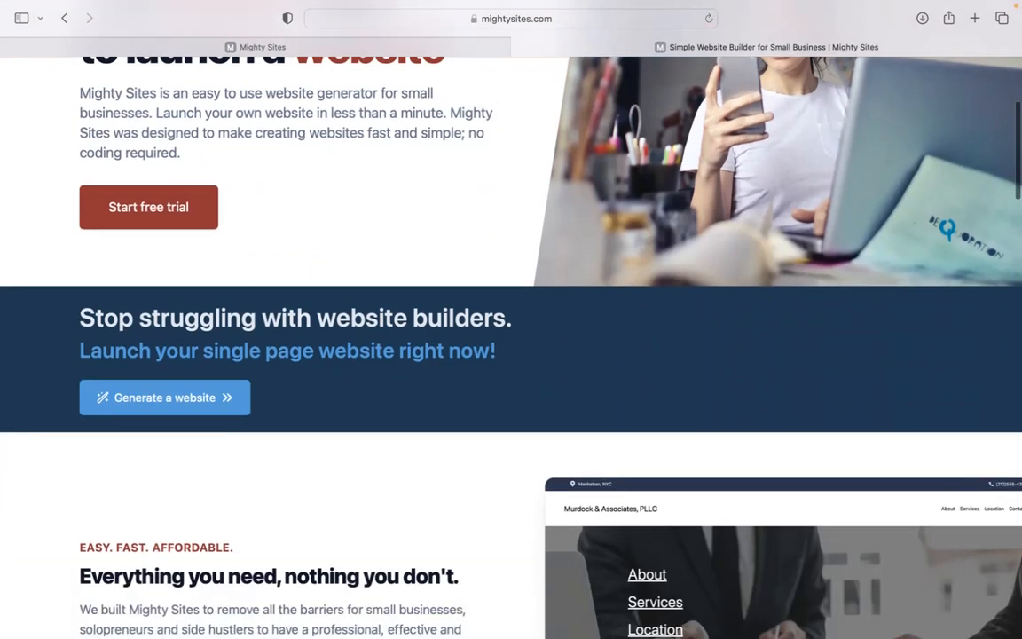
Scroll through the mightysites.com homepage, then switch to the 'Let's build another site!' market page
{"action": "scroll", "coordinate": [511, 346], "scroll_direction": "down", "scroll_amount": 1}
{"action": "scroll", "coordinate": [511, 346], "scroll_direction": "down", "scroll_amount": 8}
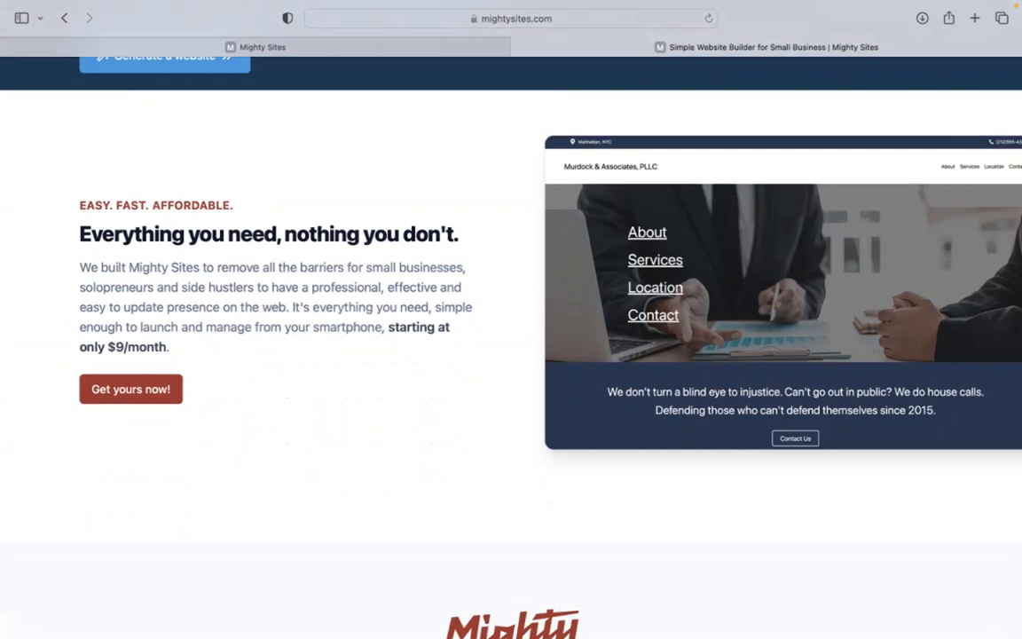
{"action": "scroll", "coordinate": [511, 346], "scroll_direction": "down", "scroll_amount": 4}
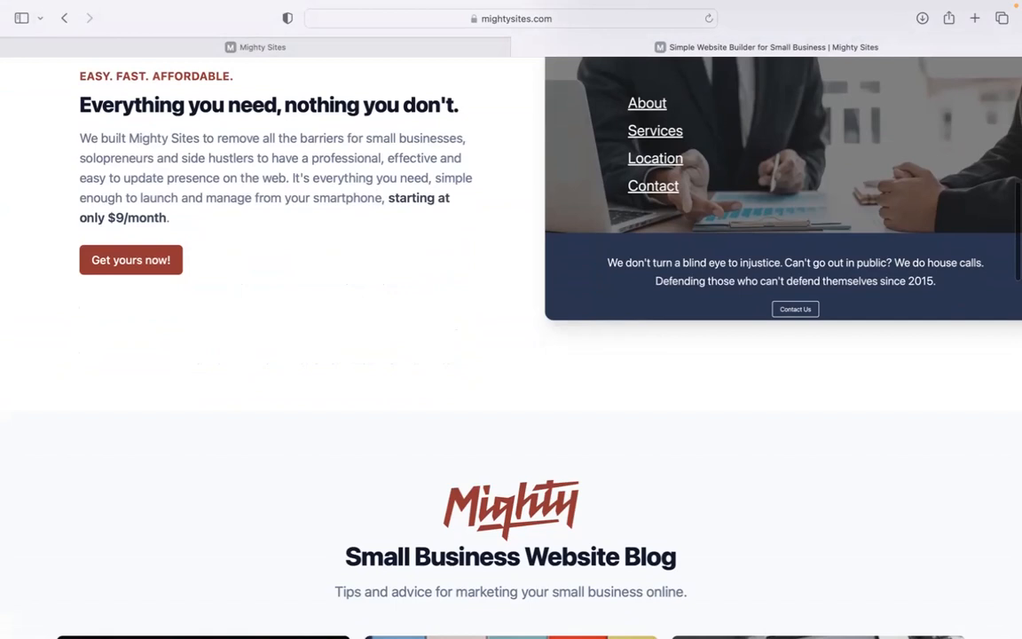
{"action": "scroll", "coordinate": [511, 346], "scroll_direction": "down", "scroll_amount": 1}
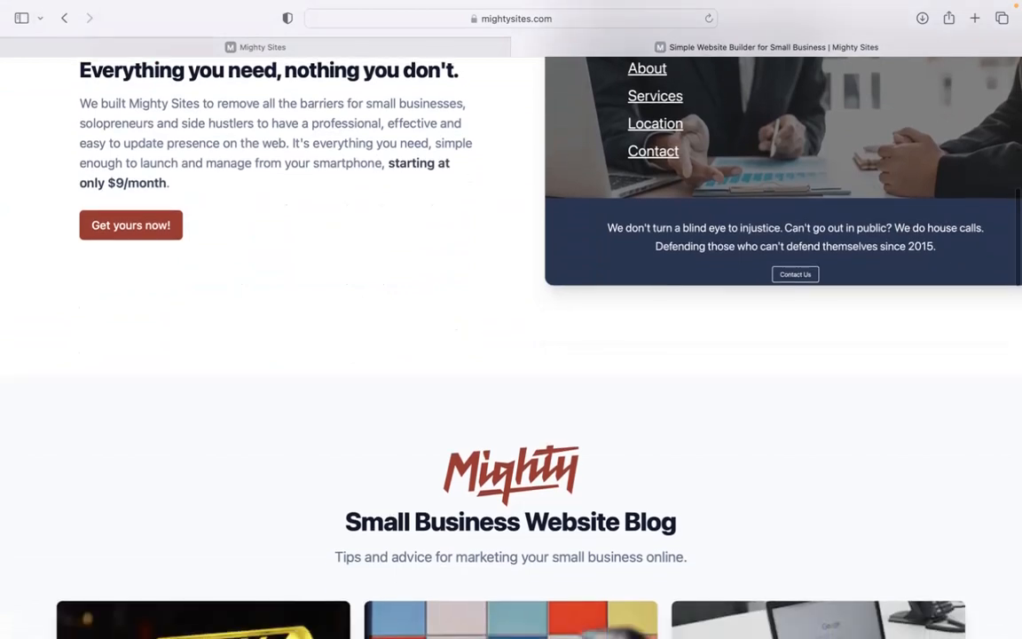
{"action": "scroll", "coordinate": [511, 346], "scroll_direction": "down", "scroll_amount": 2}
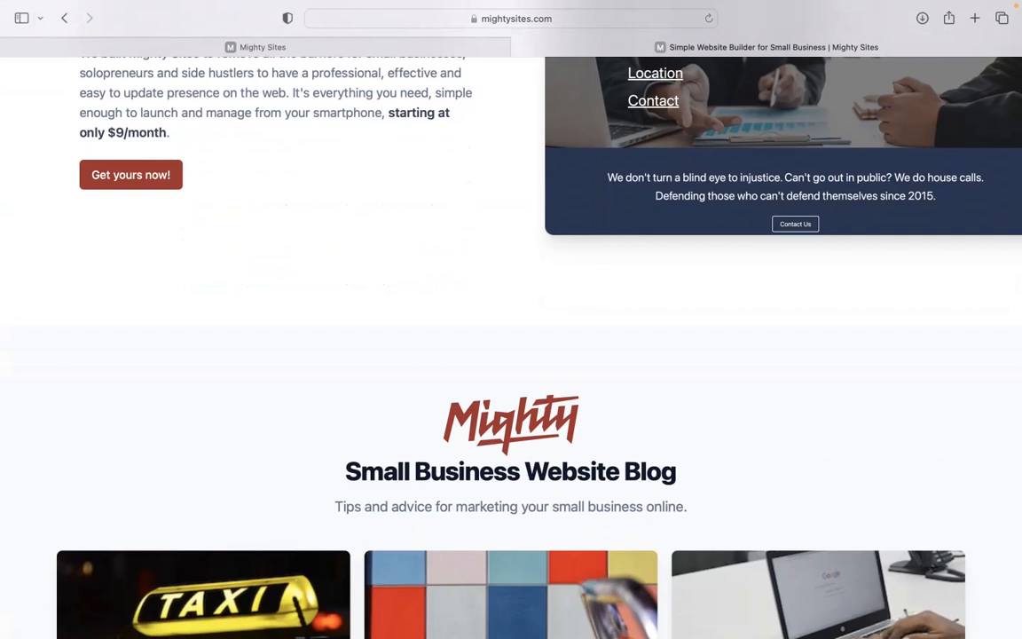
{"action": "scroll", "coordinate": [511, 346], "scroll_direction": "down", "scroll_amount": 6}
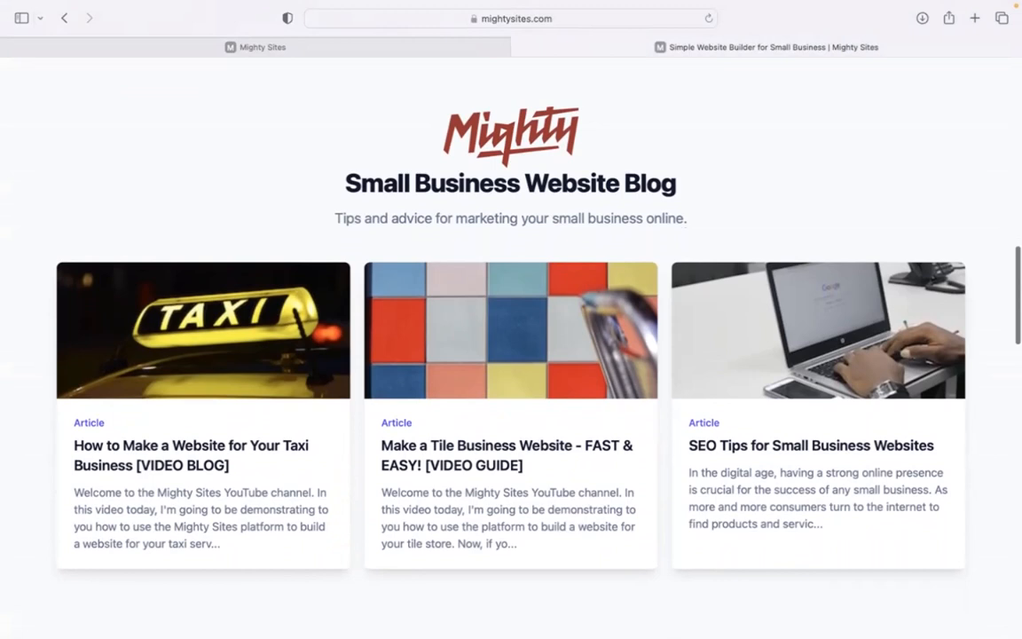
{"action": "scroll", "coordinate": [511, 346], "scroll_direction": "down", "scroll_amount": 6}
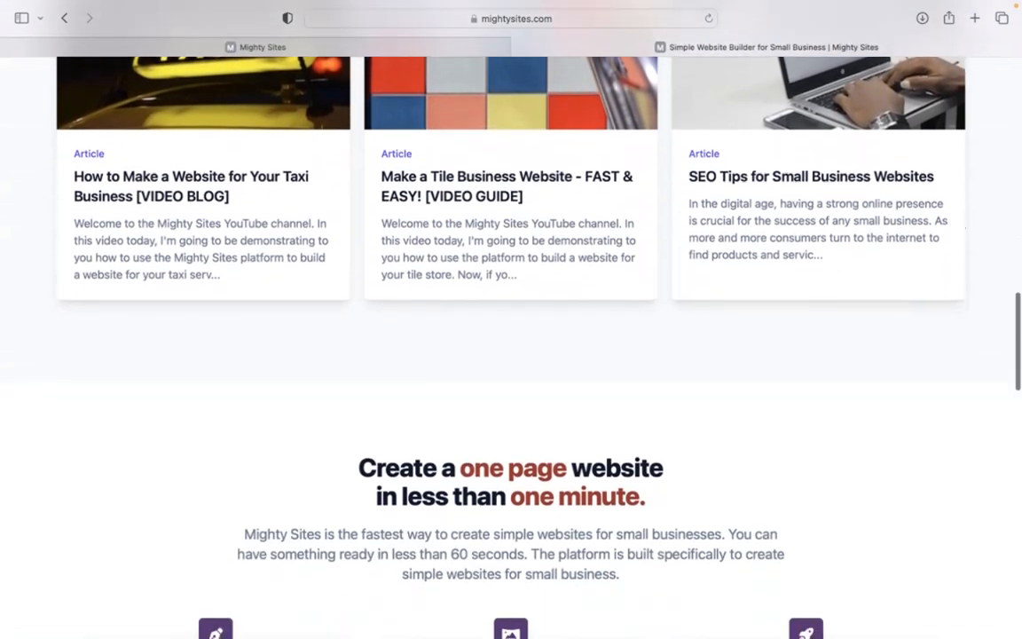
{"action": "scroll", "coordinate": [511, 346], "scroll_direction": "down", "scroll_amount": 5}
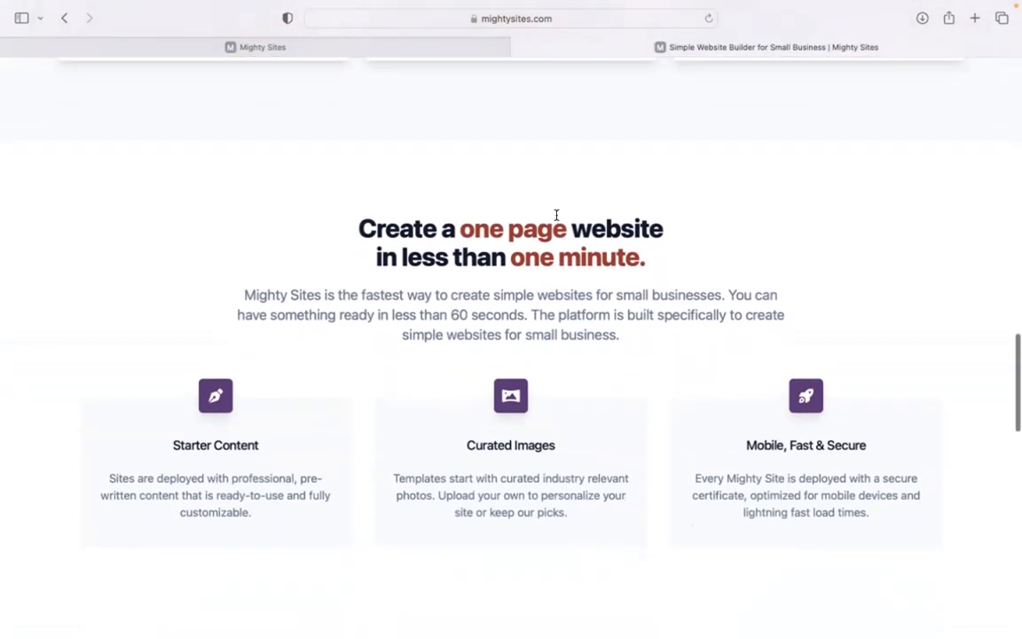
{"action": "left_click", "coordinate": [358, 45]}
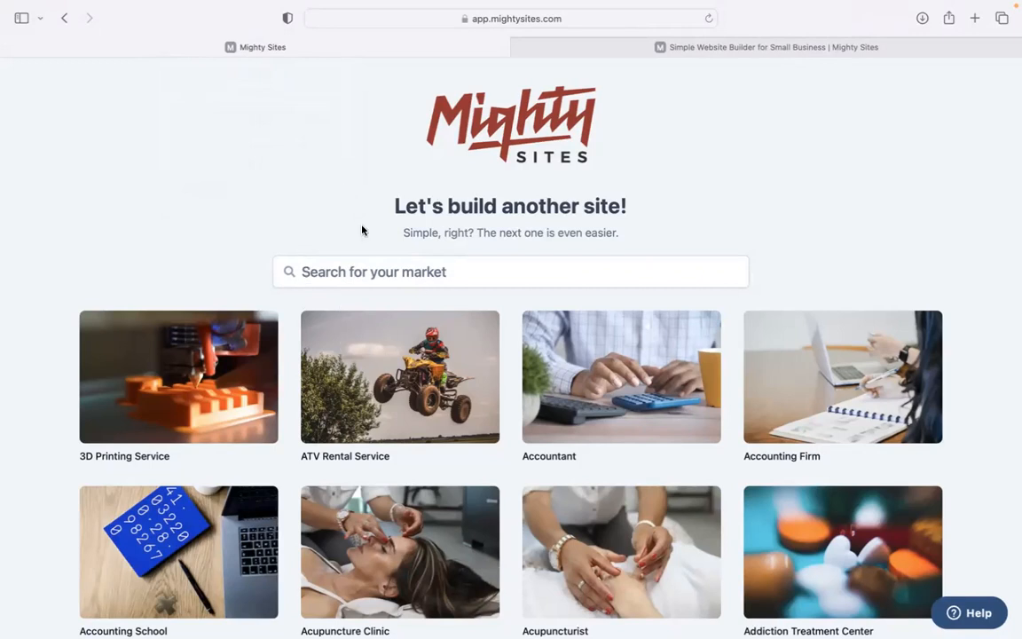
Filter the market templates by searching 'beer d' to show Beer Distributor and related markets
{"action": "scroll", "coordinate": [285, 208], "scroll_direction": "down", "scroll_amount": 5}
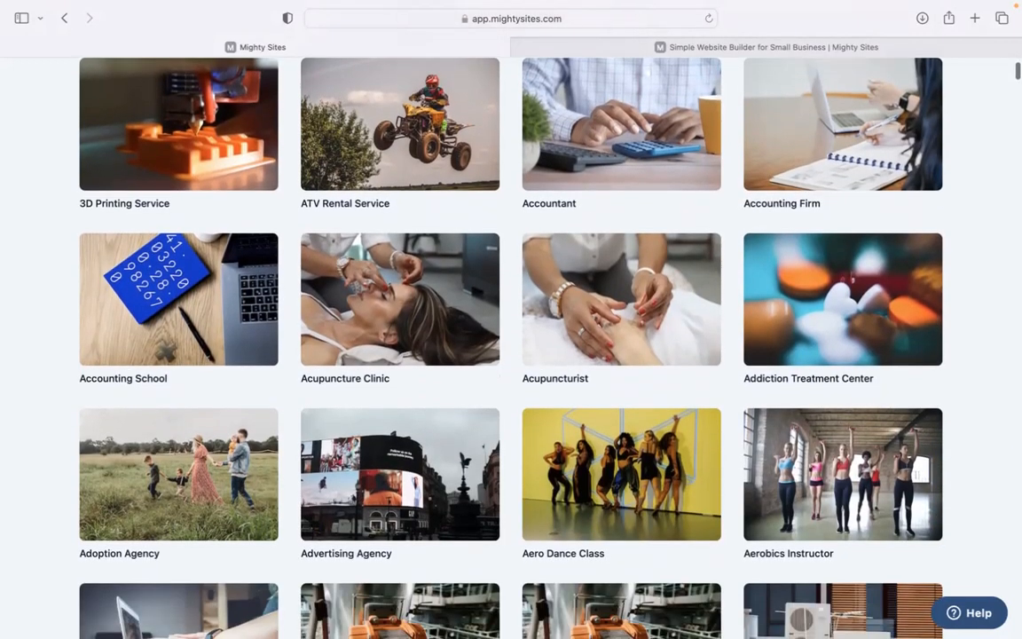
{"action": "scroll", "coordinate": [511, 346], "scroll_direction": "down", "scroll_amount": 7}
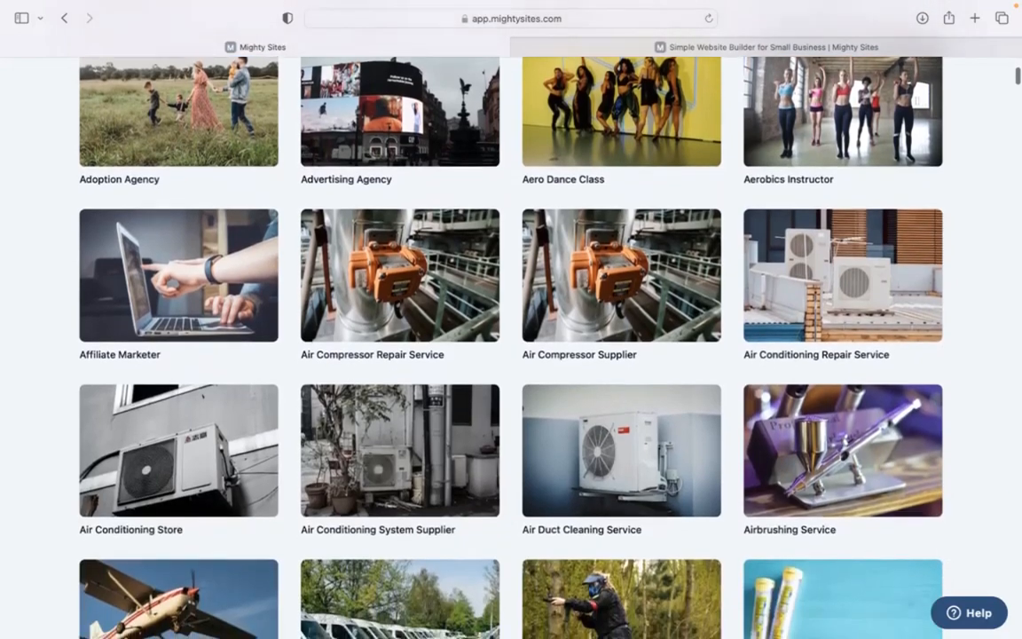
{"action": "scroll", "coordinate": [511, 346], "scroll_direction": "down", "scroll_amount": 6}
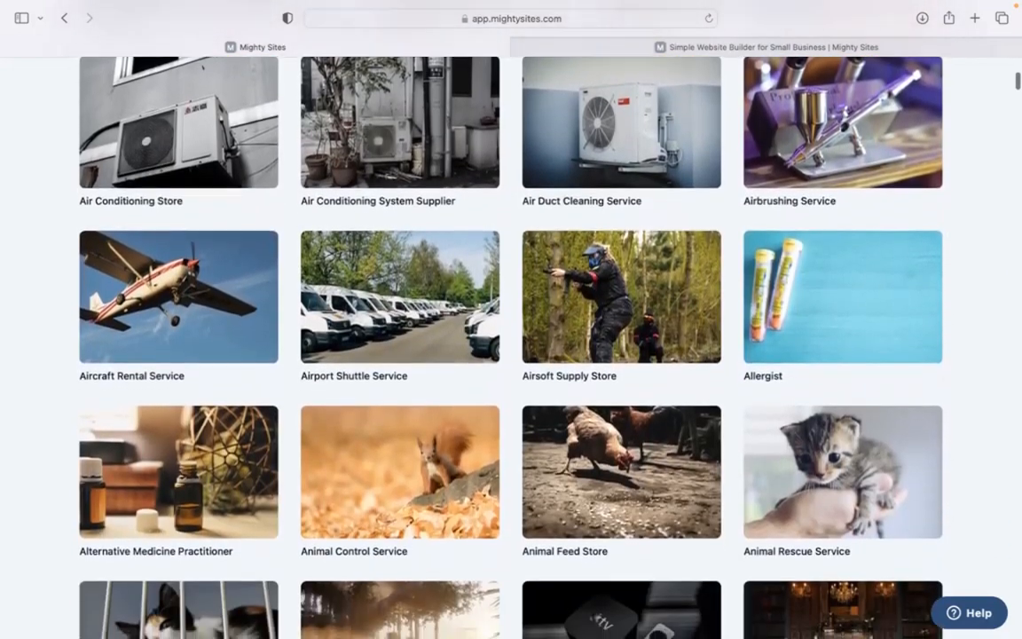
{"action": "scroll", "coordinate": [511, 346], "scroll_direction": "down", "scroll_amount": 2}
{"action": "scroll", "coordinate": [511, 346], "scroll_direction": "up", "scroll_amount": 7}
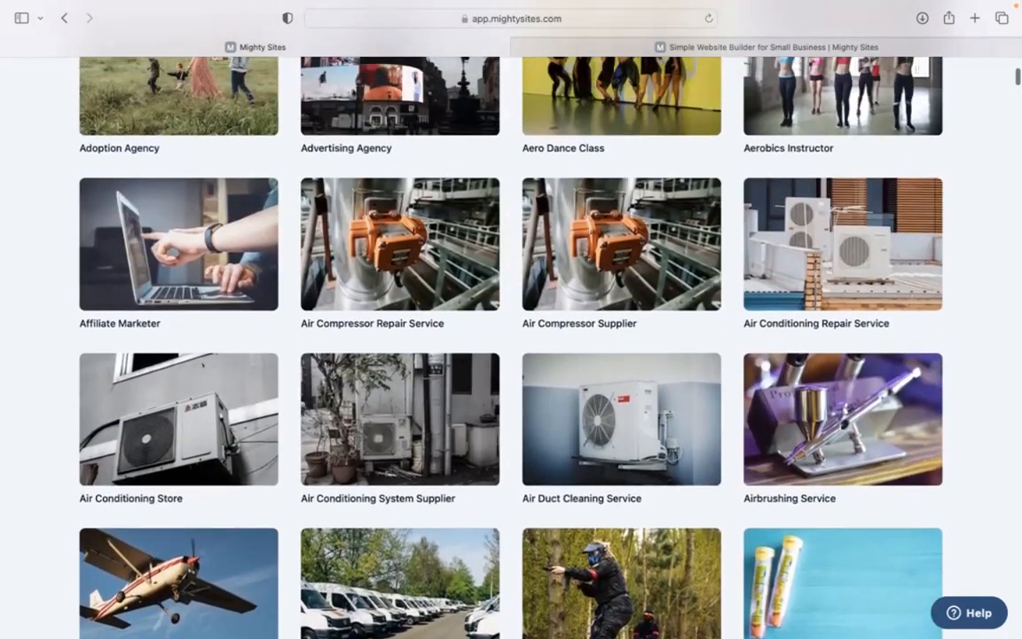
{"action": "scroll", "coordinate": [479, 274], "scroll_direction": "up", "scroll_amount": 12}
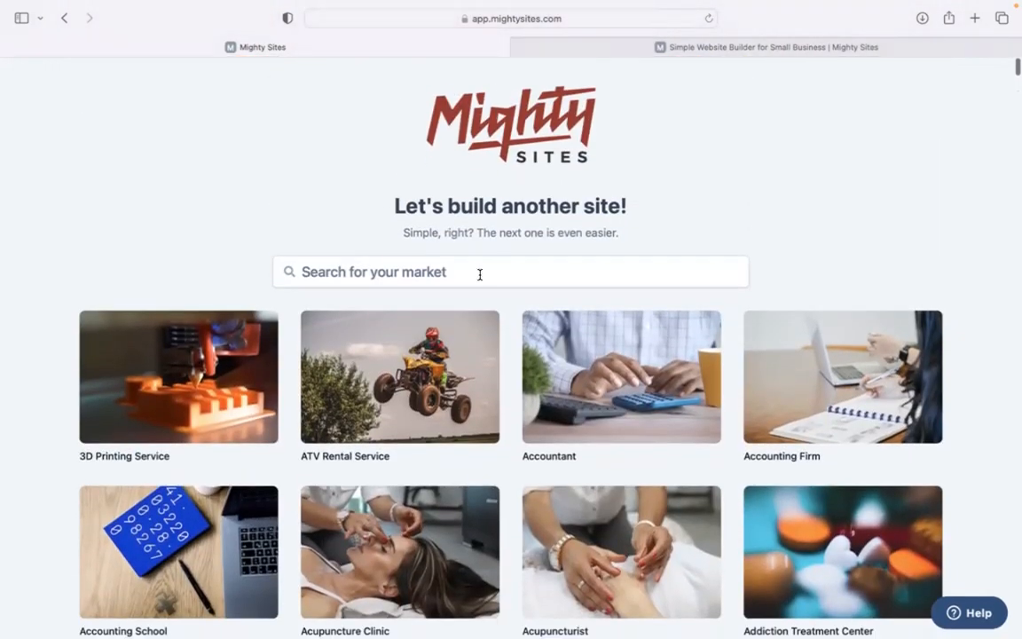
{"action": "left_click", "coordinate": [478, 274]}
{"action": "type", "text": "beer d"}
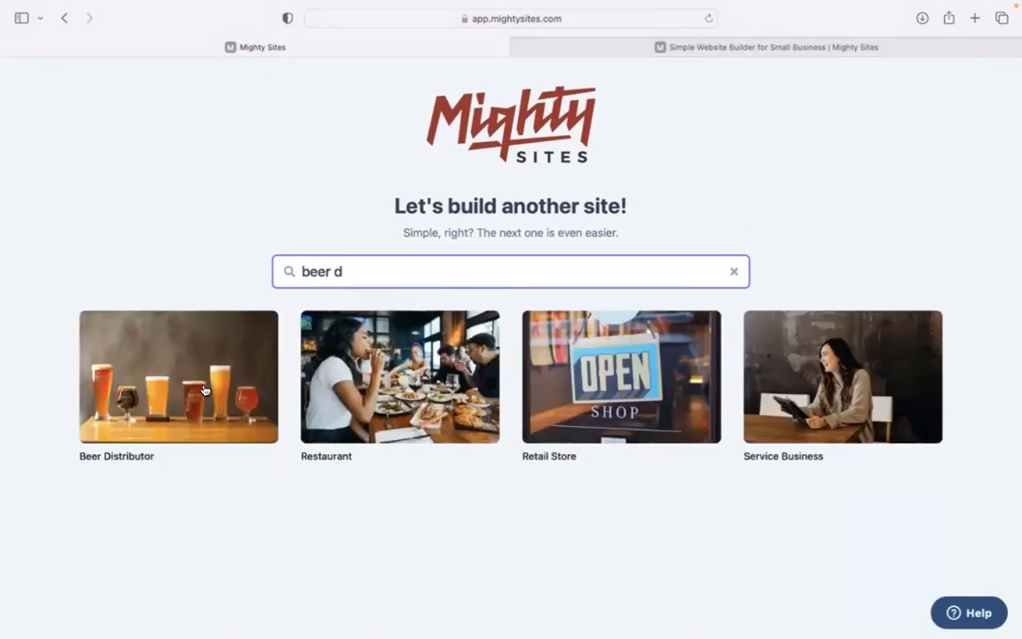
Choose Beer Distributor and enter company 'Beer Bizness', city Denver, state Colorado
{"action": "left_click", "coordinate": [180, 402]}
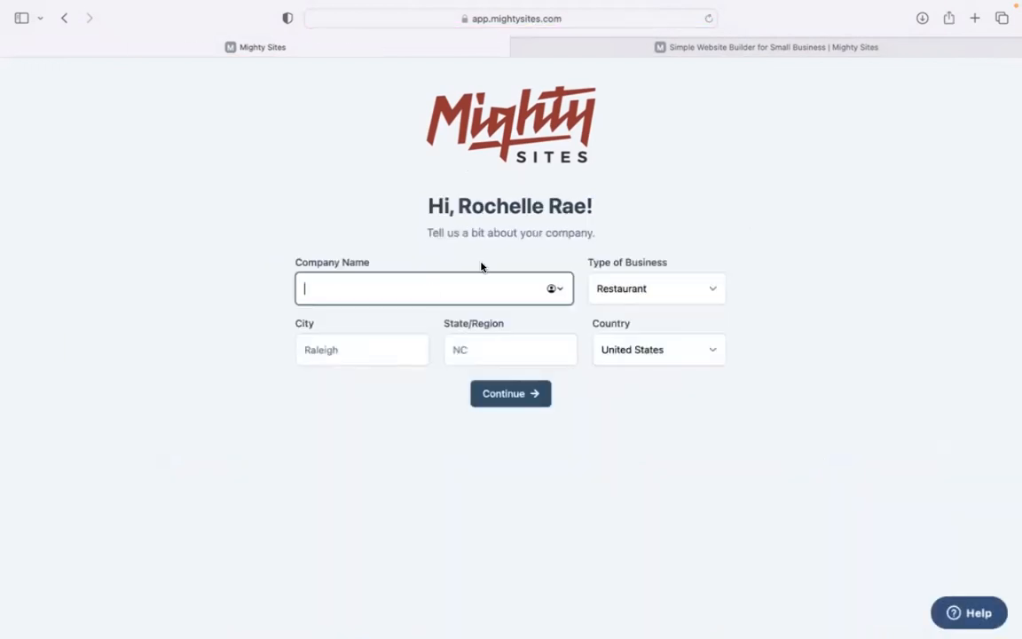
{"action": "type", "text": "Beer Bizness."}
{"action": "key", "text": "BackSpace"}
{"action": "left_click", "coordinate": [362, 347]}
{"action": "type", "text": "Denver"}
{"action": "left_click", "coordinate": [477, 334]}
{"action": "left_click", "coordinate": [494, 342]}
{"action": "type", "text": "Colorado"}
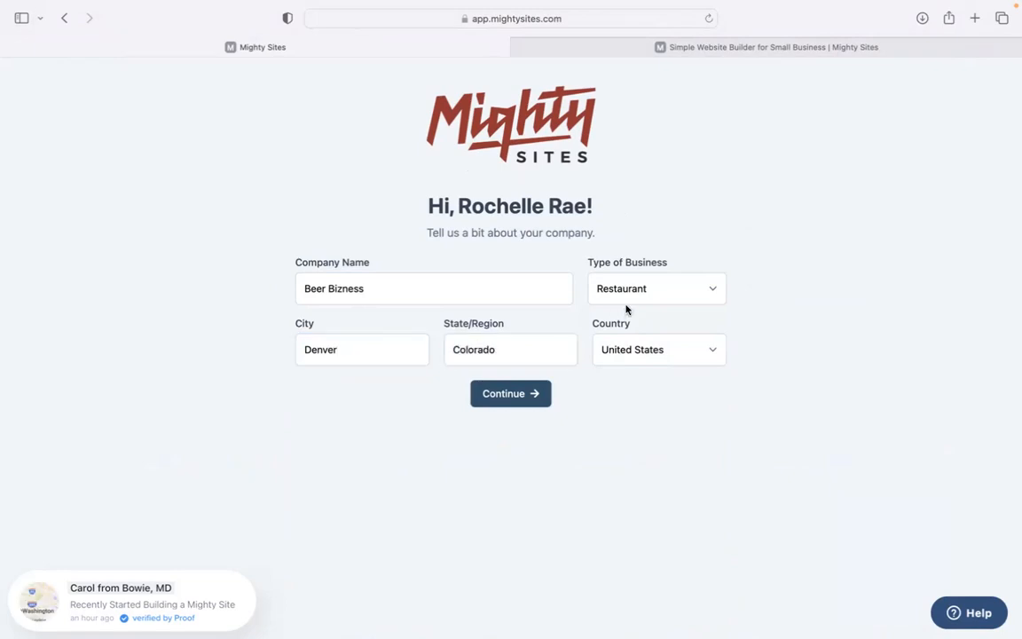
Set the business type to Service and generate the site
{"action": "left_click", "coordinate": [635, 295]}
{"action": "left_click", "coordinate": [645, 316]}
{"action": "left_click", "coordinate": [523, 401]}
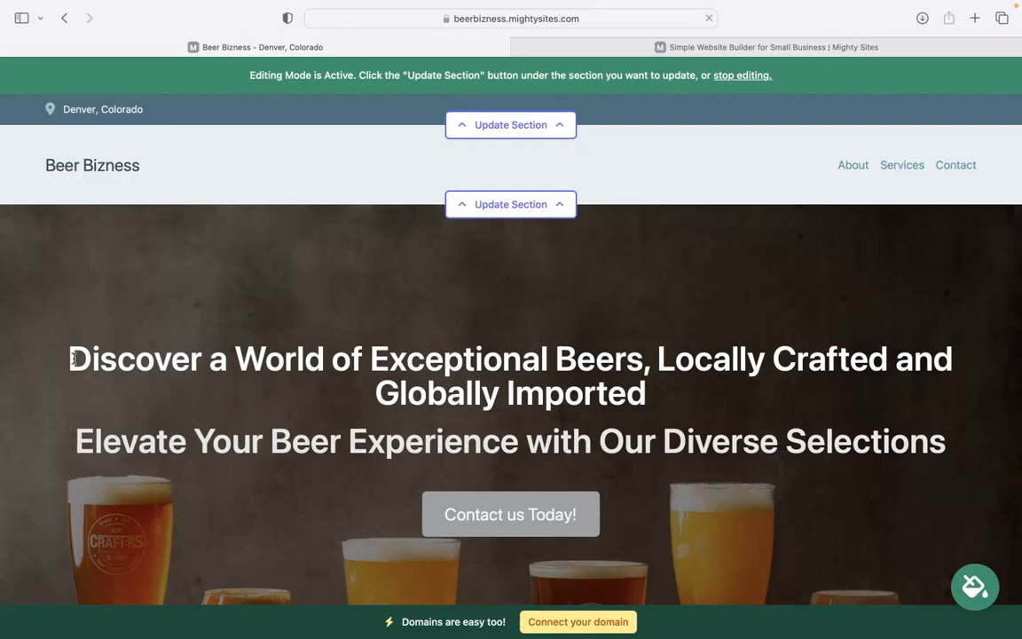
{"action": "left_click_drag", "start_coordinate": [72, 357], "coordinate": [853, 441]}
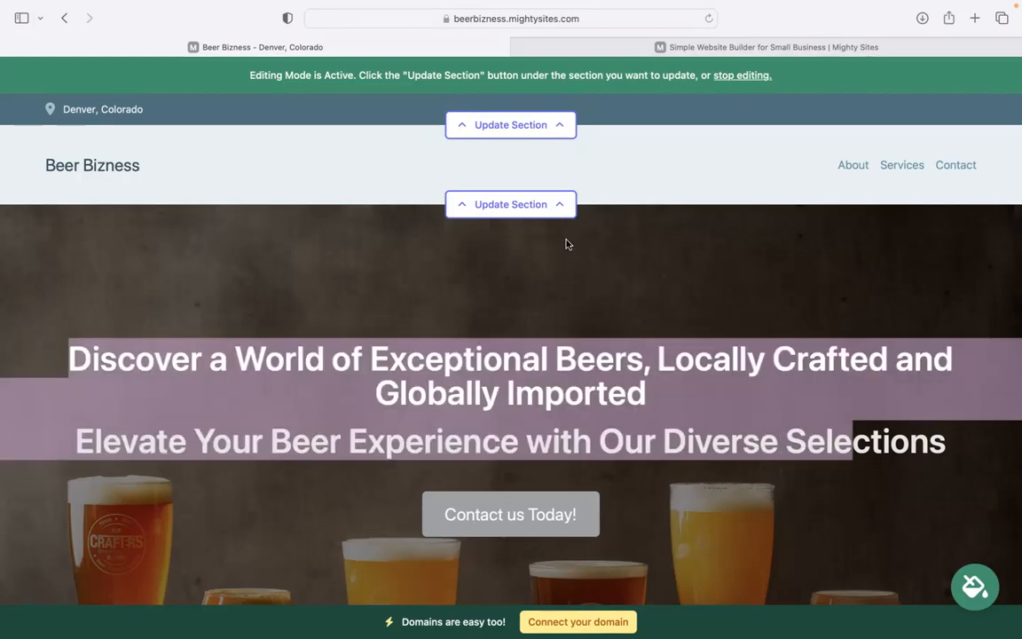
{"action": "left_click", "coordinate": [792, 363]}
{"action": "scroll", "coordinate": [792, 364], "scroll_direction": "down", "scroll_amount": 5}
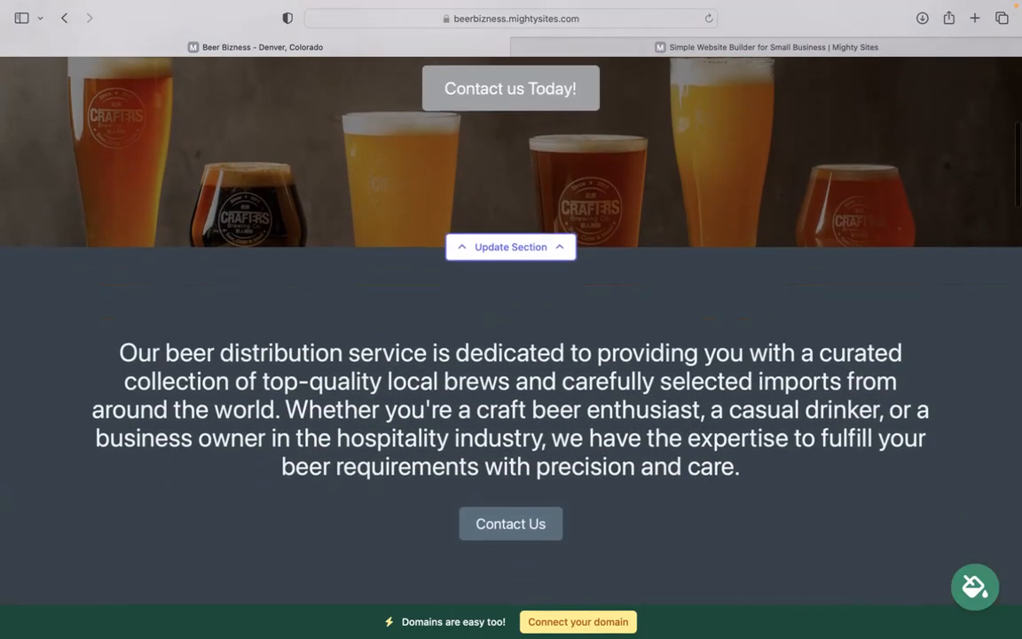
{"action": "scroll", "coordinate": [511, 355], "scroll_direction": "down", "scroll_amount": 6}
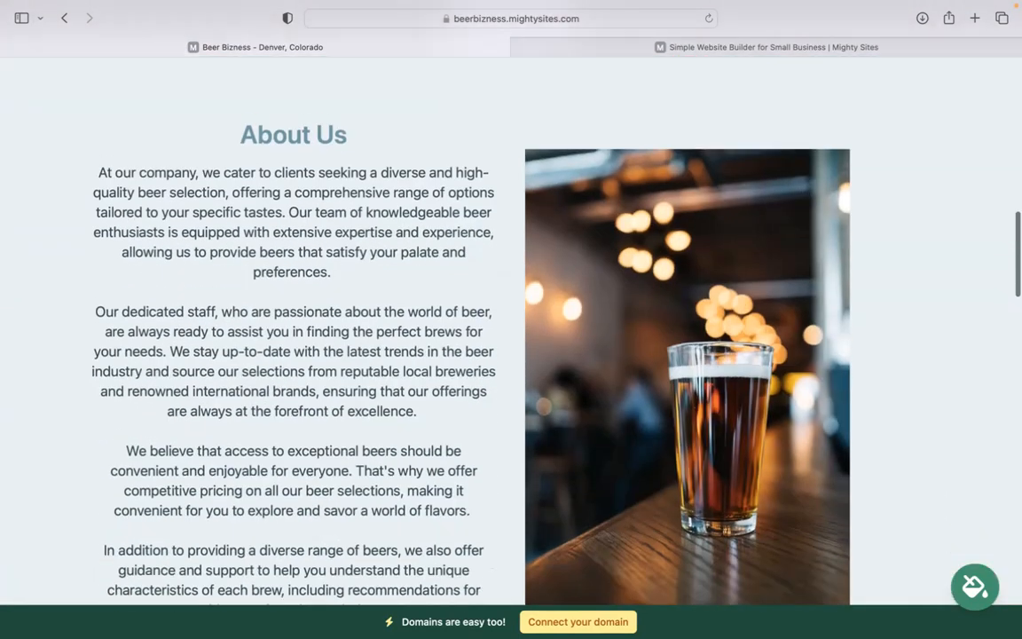
{"action": "scroll", "coordinate": [600, 290], "scroll_direction": "down", "scroll_amount": 1}
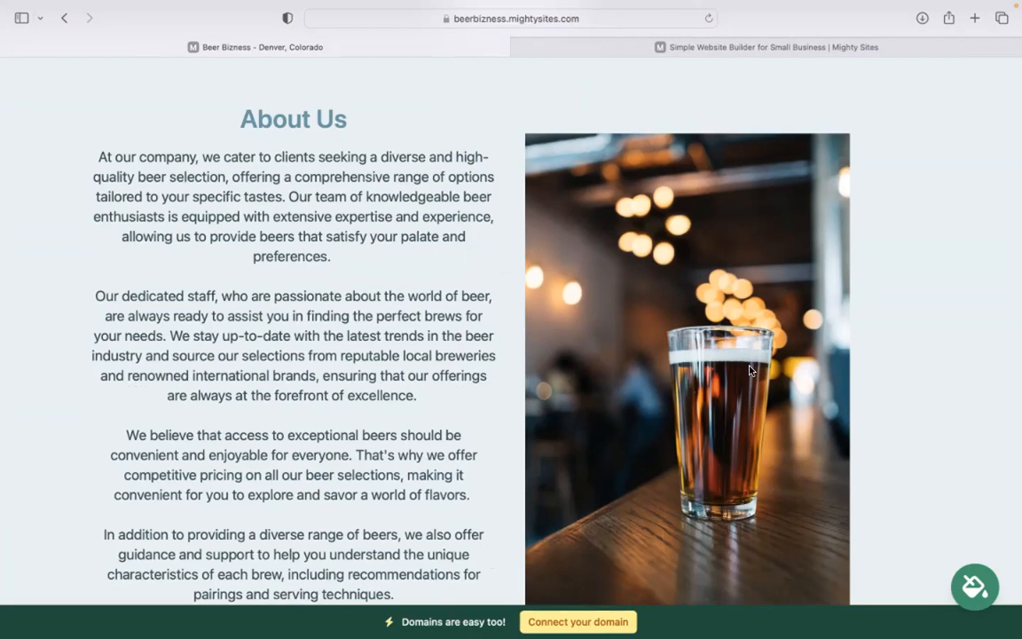
{"action": "left_click_drag", "start_coordinate": [271, 397], "coordinate": [400, 580]}
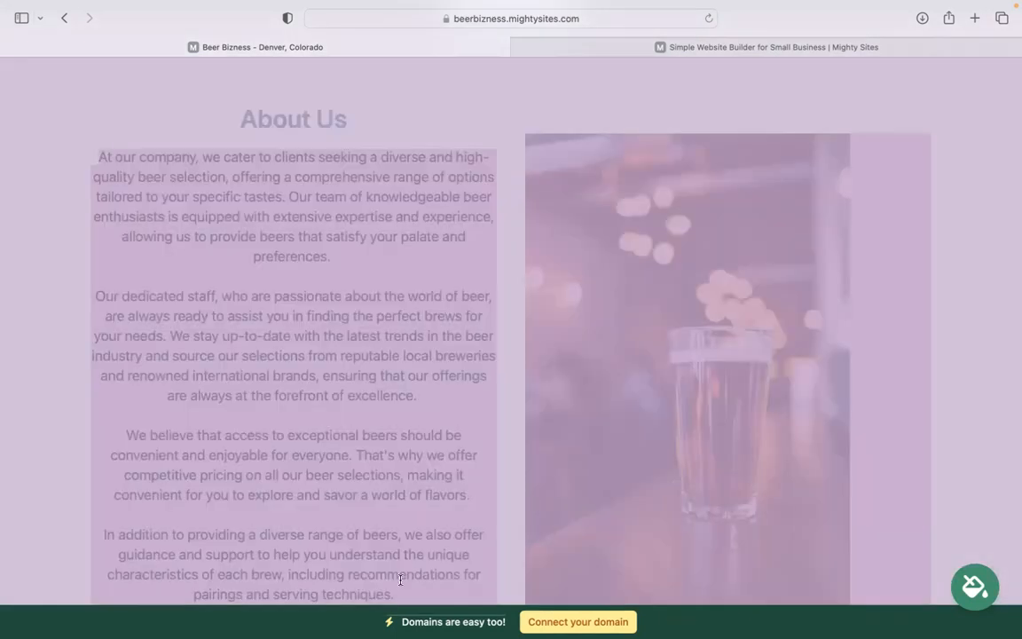
{"action": "left_click", "coordinate": [405, 456]}
{"action": "scroll", "coordinate": [405, 455], "scroll_direction": "down", "scroll_amount": 1}
{"action": "scroll", "coordinate": [407, 465], "scroll_direction": "down", "scroll_amount": 1}
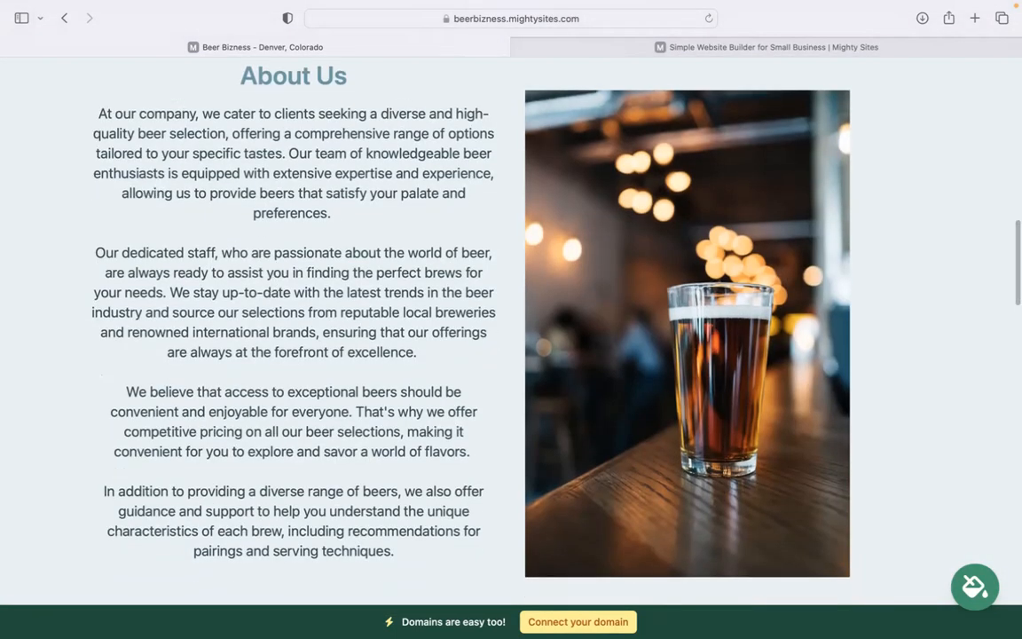
{"action": "left_click_drag", "start_coordinate": [409, 562], "coordinate": [171, 151]}
{"action": "left_click", "coordinate": [171, 150]}
{"action": "scroll", "coordinate": [171, 151], "scroll_direction": "down", "scroll_amount": 5}
{"action": "scroll", "coordinate": [459, 319], "scroll_direction": "down", "scroll_amount": 12}
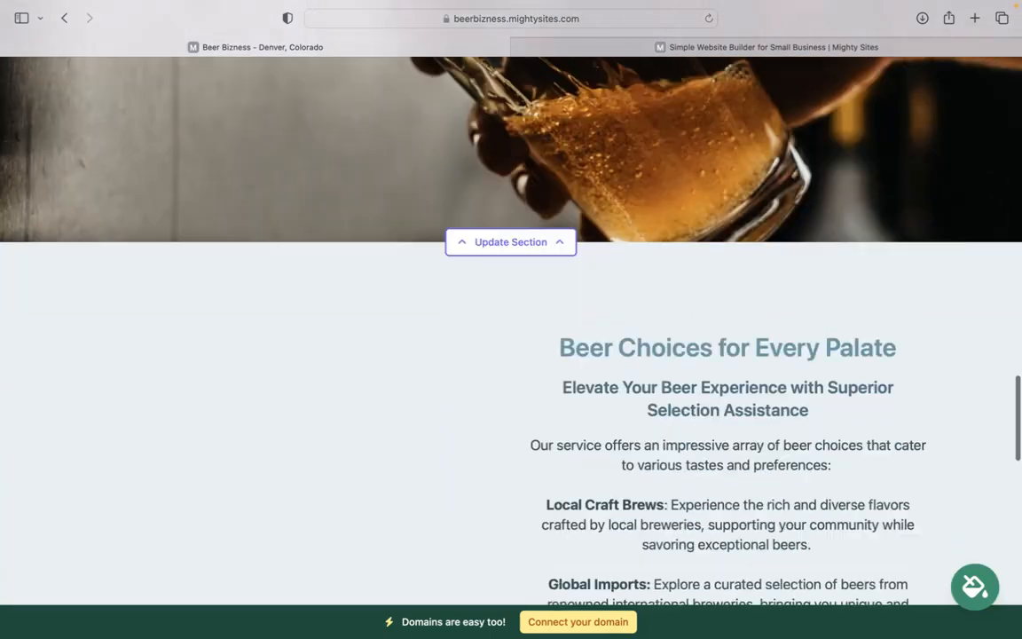
{"action": "scroll", "coordinate": [510, 319], "scroll_direction": "down", "scroll_amount": 10}
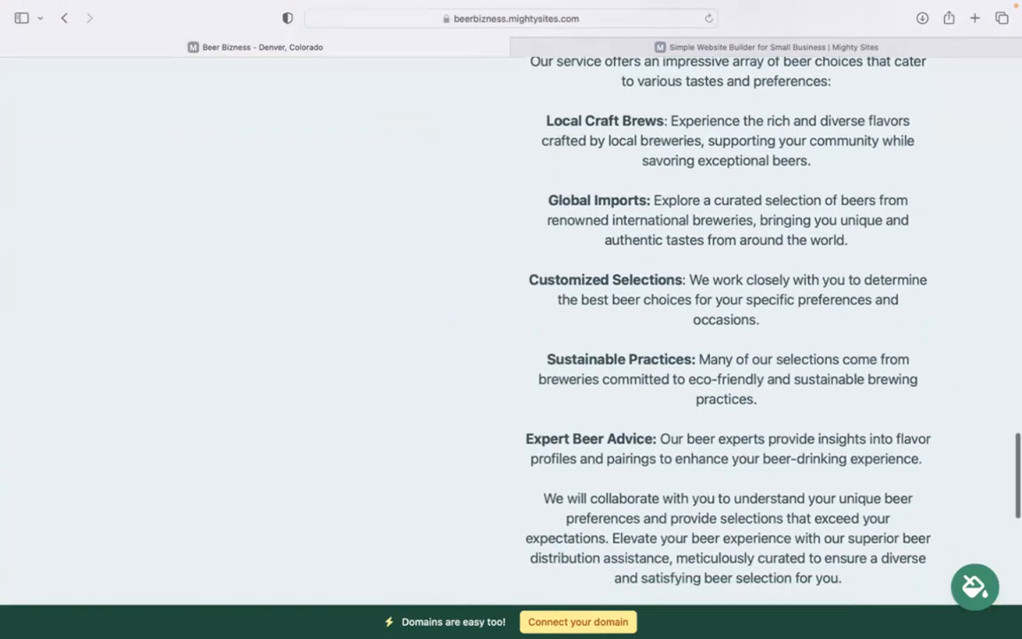
{"action": "scroll", "coordinate": [459, 302], "scroll_direction": "up", "scroll_amount": 10}
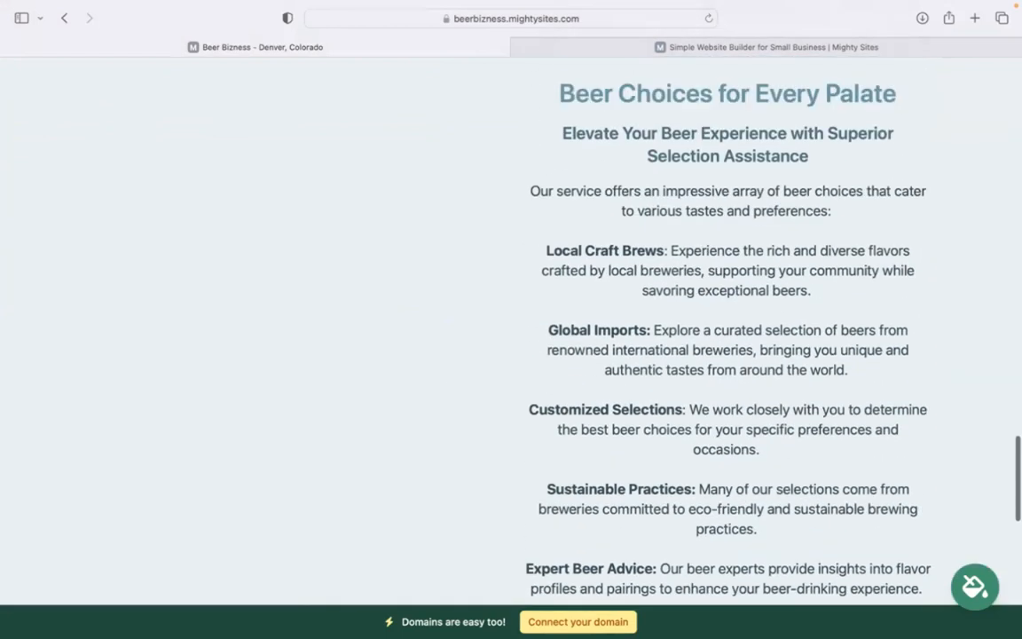
{"action": "scroll", "coordinate": [460, 302], "scroll_direction": "up", "scroll_amount": 5}
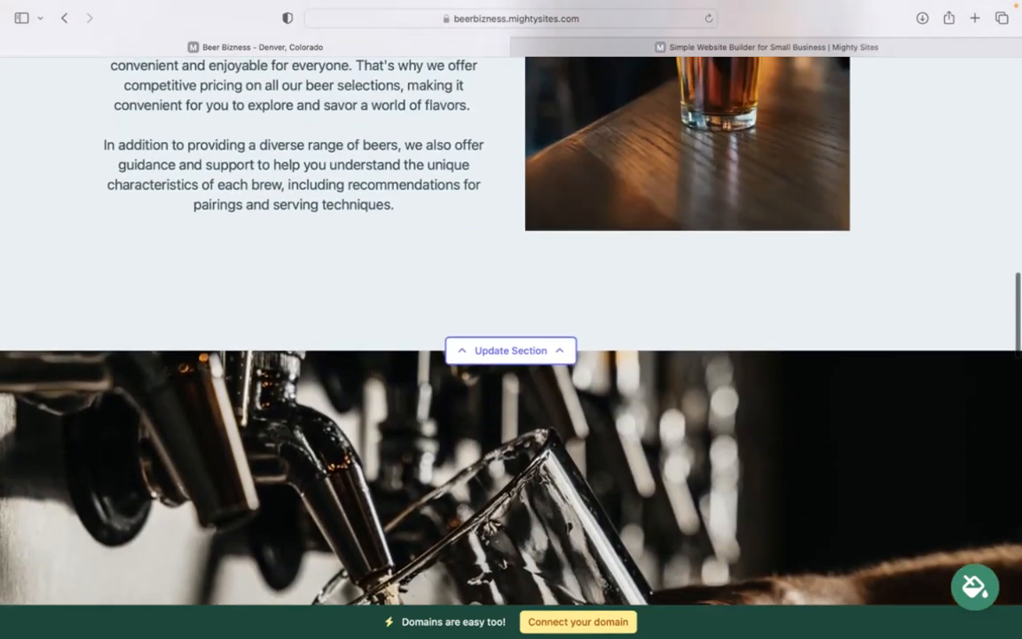
{"action": "scroll", "coordinate": [460, 274], "scroll_direction": "up", "scroll_amount": 8}
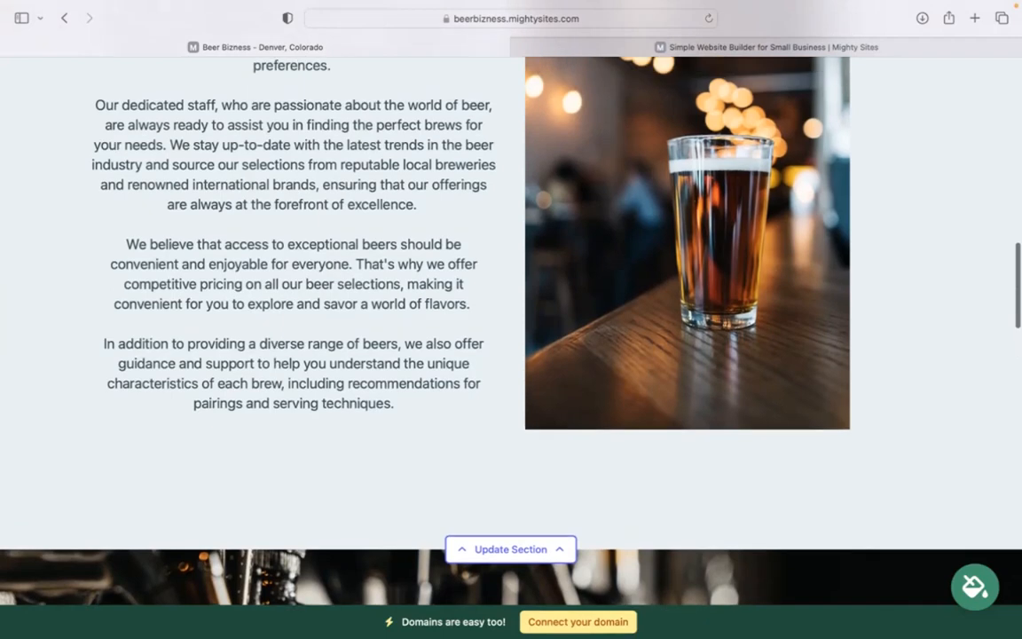
{"action": "scroll", "coordinate": [459, 301], "scroll_direction": "up", "scroll_amount": 9}
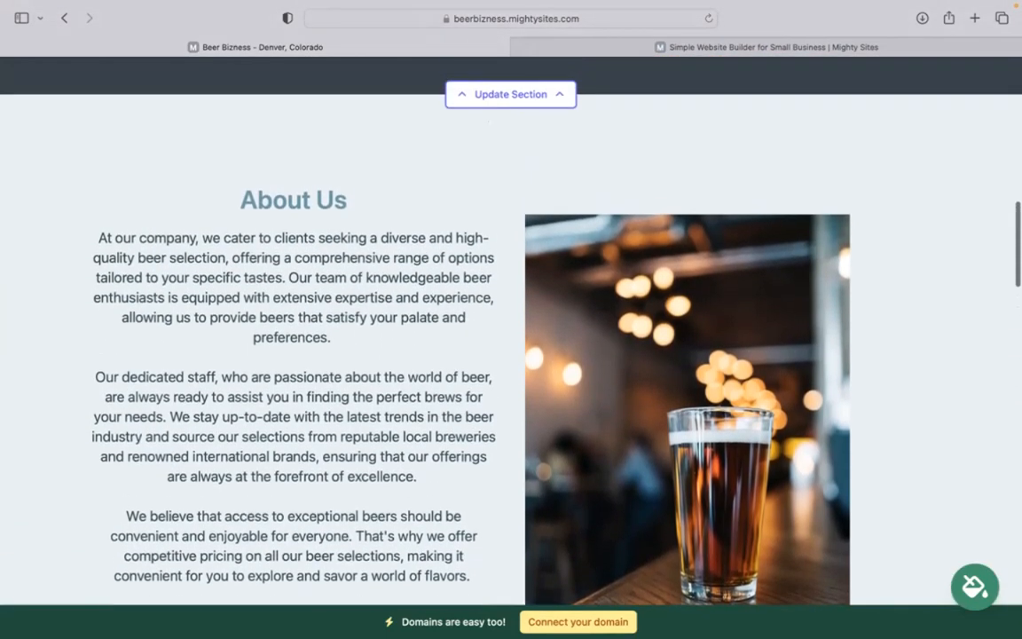
{"action": "scroll", "coordinate": [460, 301], "scroll_direction": "up", "scroll_amount": 18}
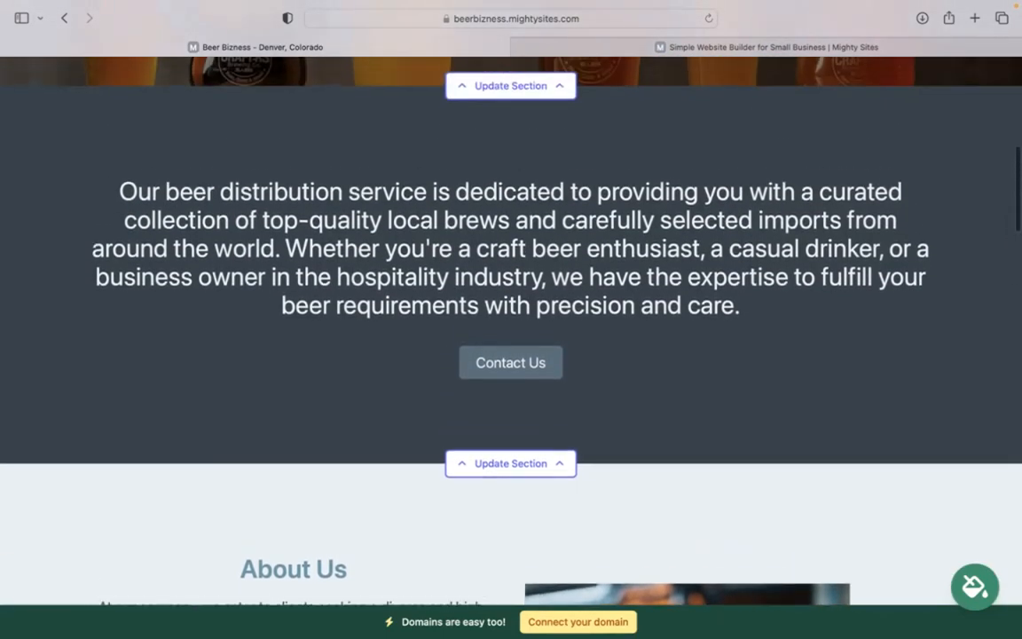
{"action": "scroll", "coordinate": [459, 273], "scroll_direction": "up", "scroll_amount": 4}
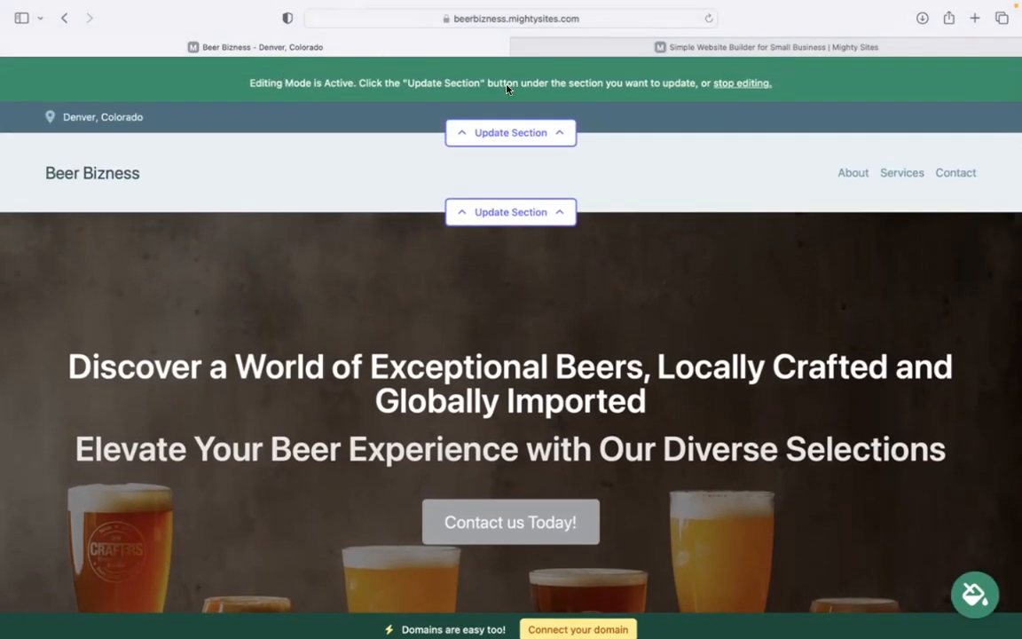
Enter the organization email, show it on the site, and add the business phone number
{"action": "left_click", "coordinate": [475, 133]}
{"action": "left_click", "coordinate": [532, 237]}
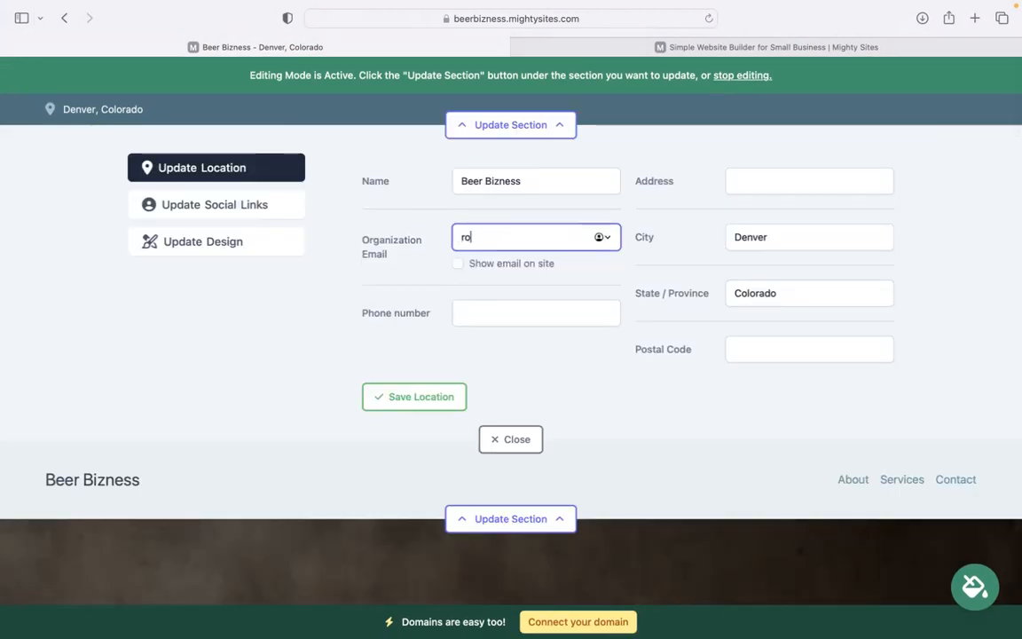
{"action": "left_click", "coordinate": [457, 263]}
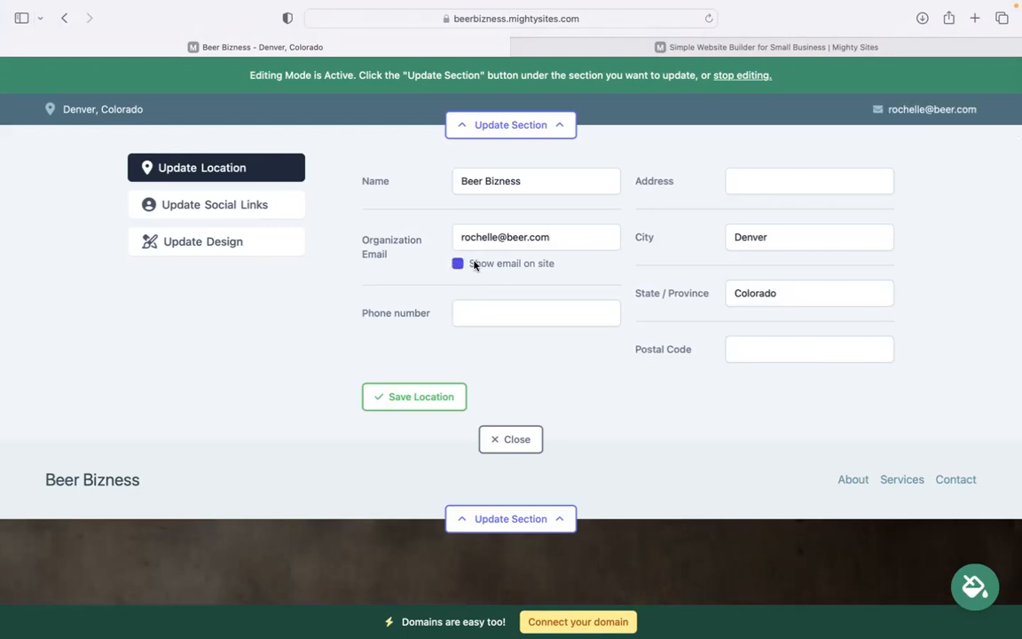
{"action": "left_click", "coordinate": [518, 314]}
{"action": "type", "text": "45"}
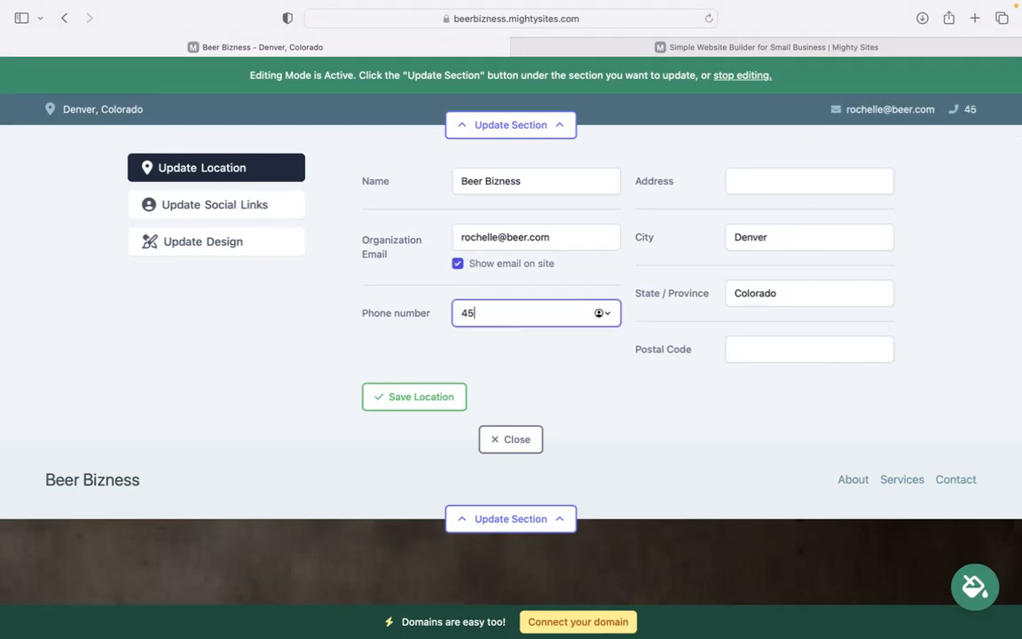
{"action": "type", "text": "6-4044"}
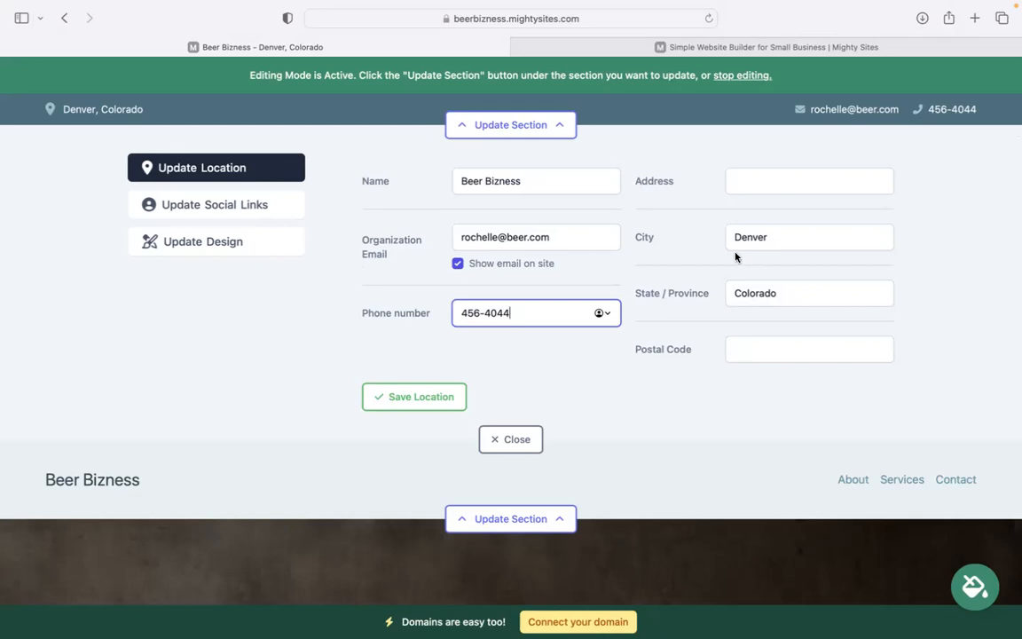
Add the street address and postal code, then save the location details
{"action": "left_click", "coordinate": [794, 171]}
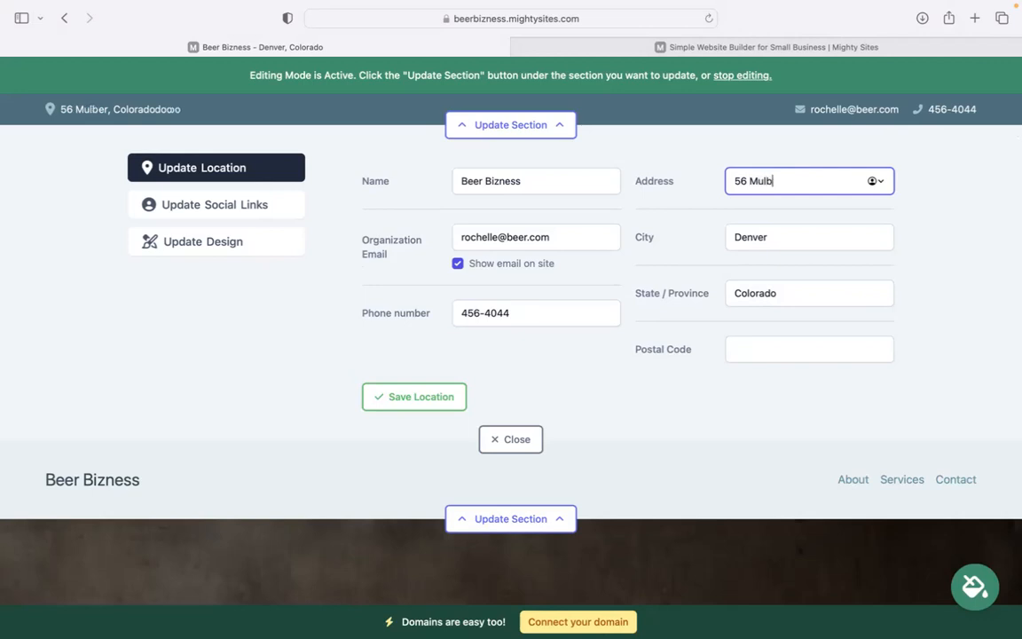
{"action": "left_click", "coordinate": [754, 354]}
{"action": "type", "text": "40"}
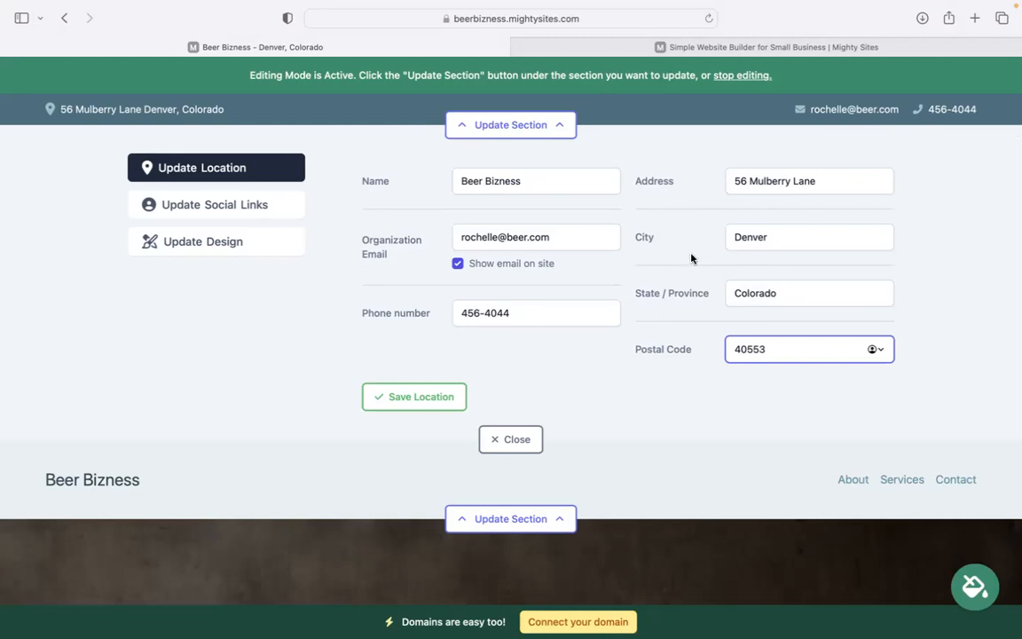
{"action": "type", "text": "553"}
{"action": "left_click", "coordinate": [410, 403]}
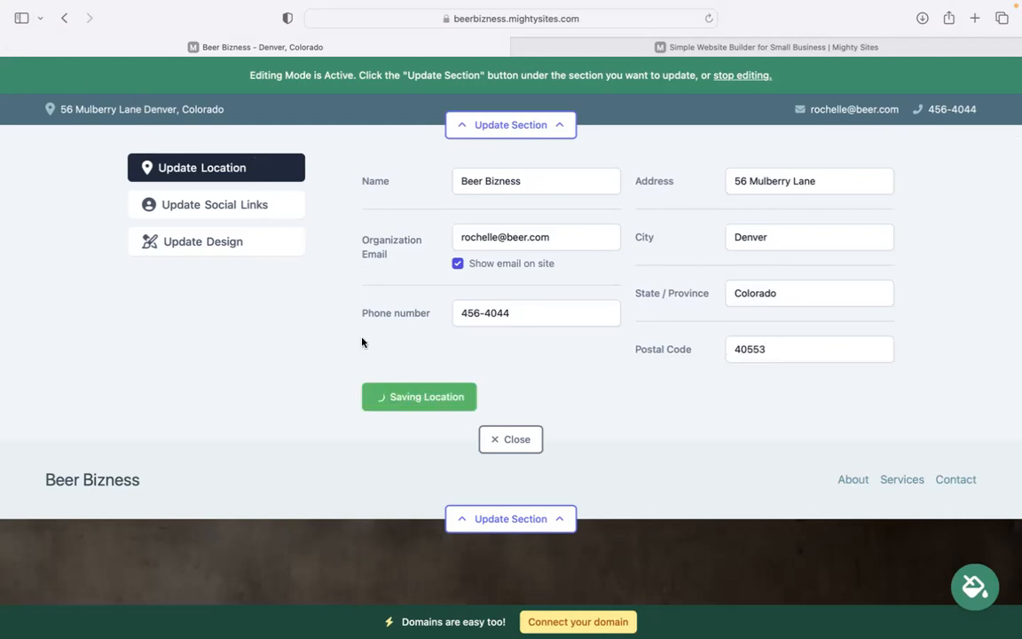
Add the business's Instagram handle to the social links, save, and close the editor
{"action": "left_click", "coordinate": [235, 205]}
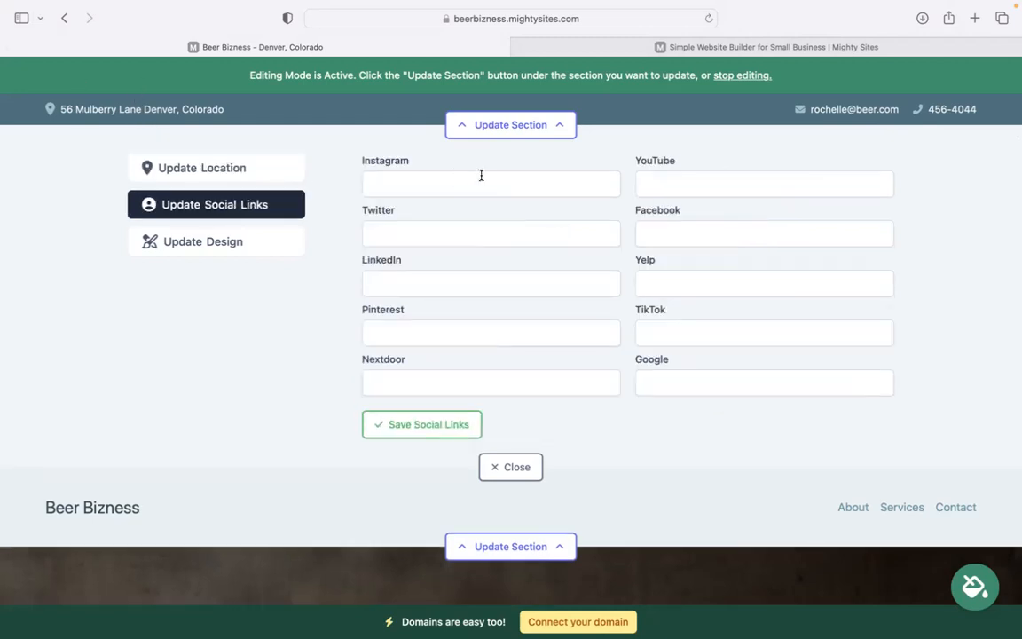
{"action": "left_click", "coordinate": [477, 174]}
{"action": "type", "text": "mightysites"}
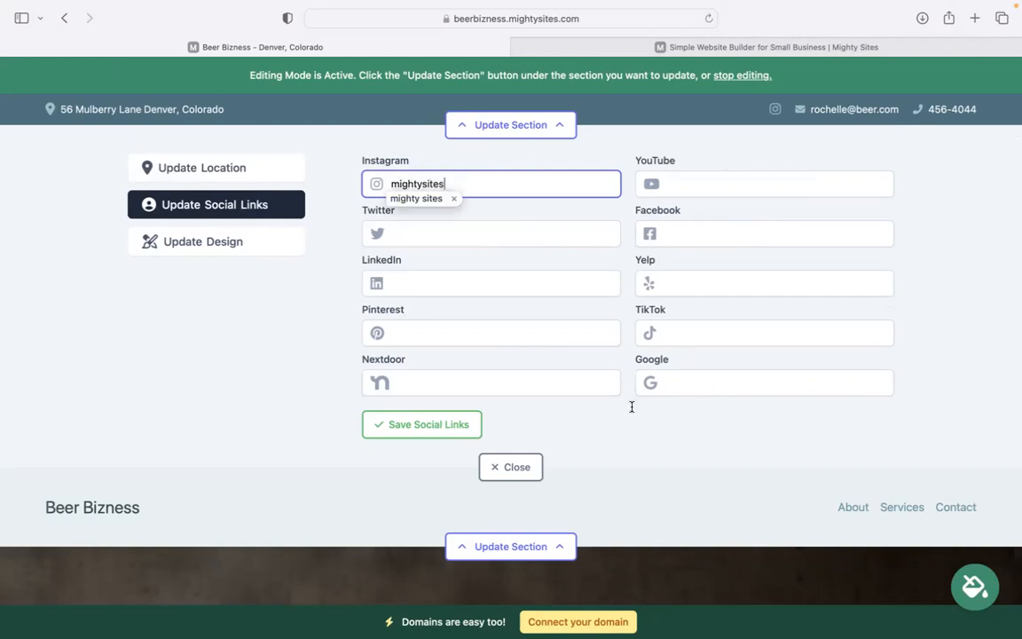
{"action": "key", "text": "Return"}
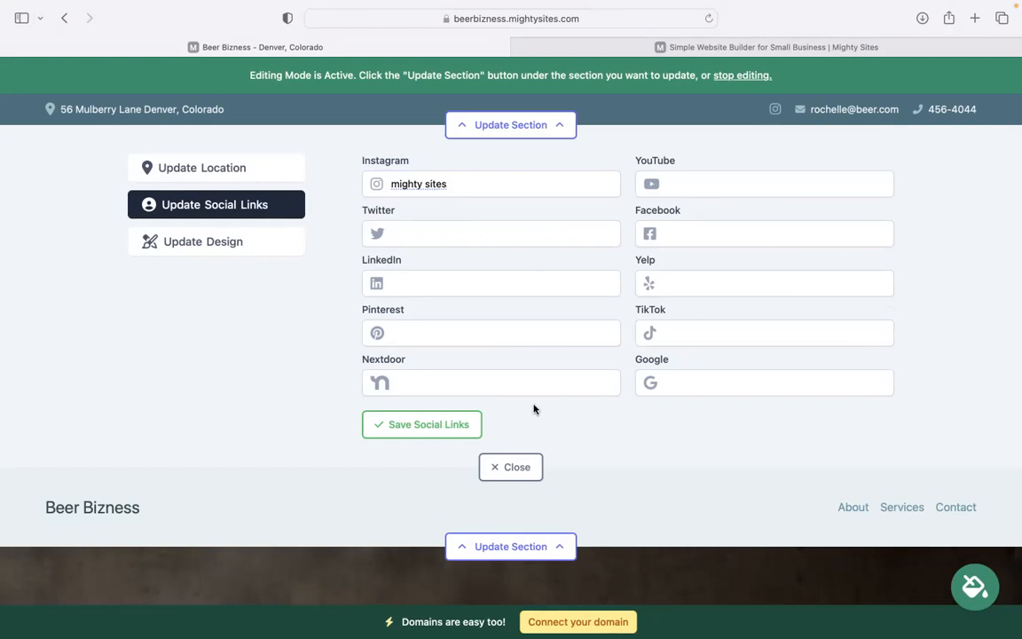
{"action": "left_click", "coordinate": [422, 424]}
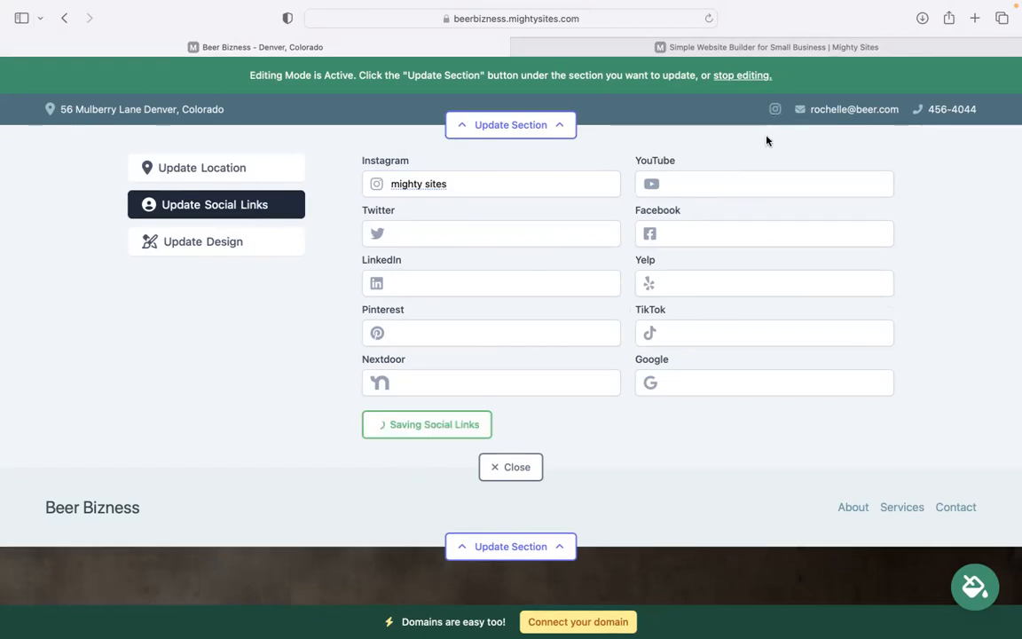
{"action": "left_click", "coordinate": [519, 469]}
Upload 'Mighty Sites Logo YouTube.png' as the header logo, make it bigger, and close the editor
{"action": "left_click", "coordinate": [459, 199]}
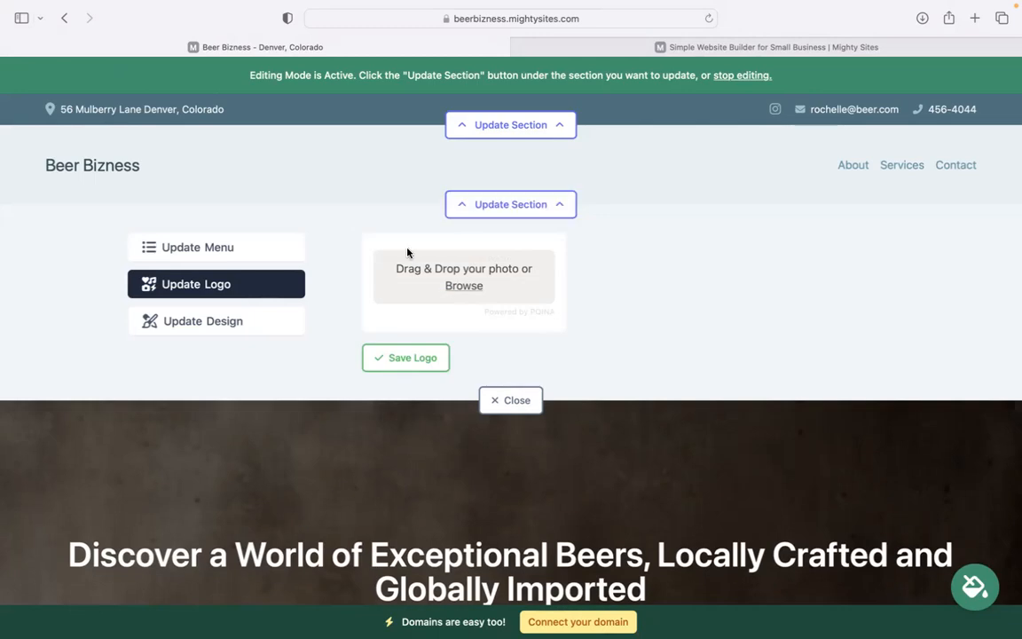
{"action": "left_click", "coordinate": [473, 287]}
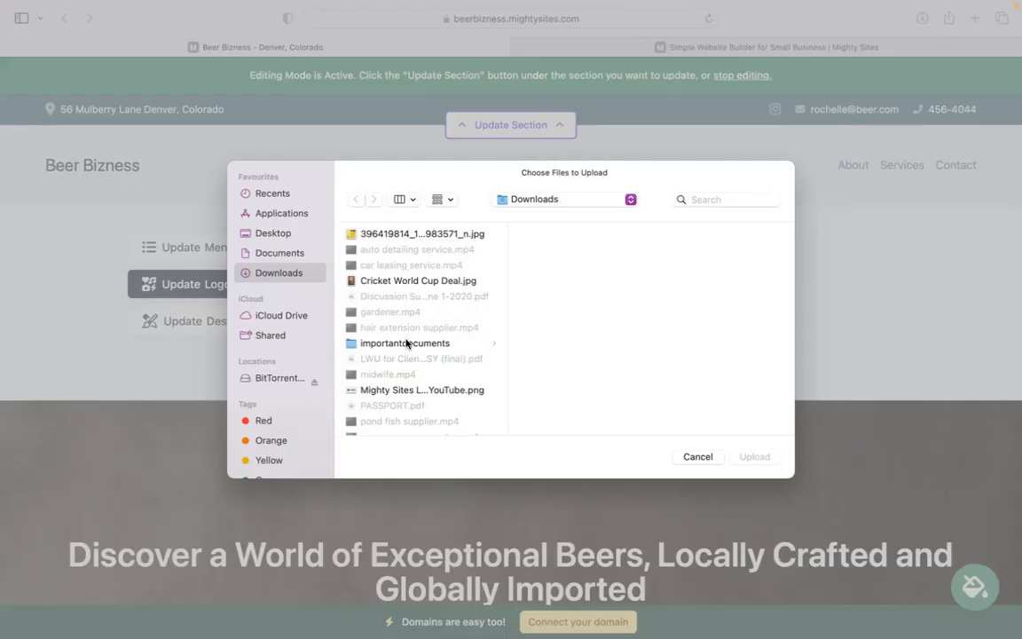
{"action": "left_click", "coordinate": [434, 390]}
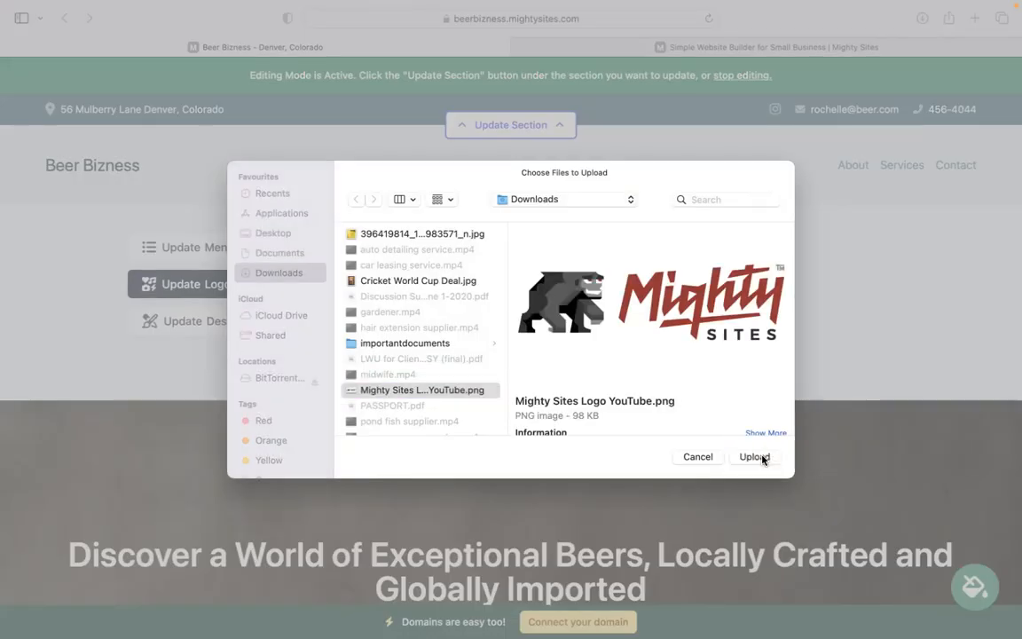
{"action": "left_click", "coordinate": [755, 456]}
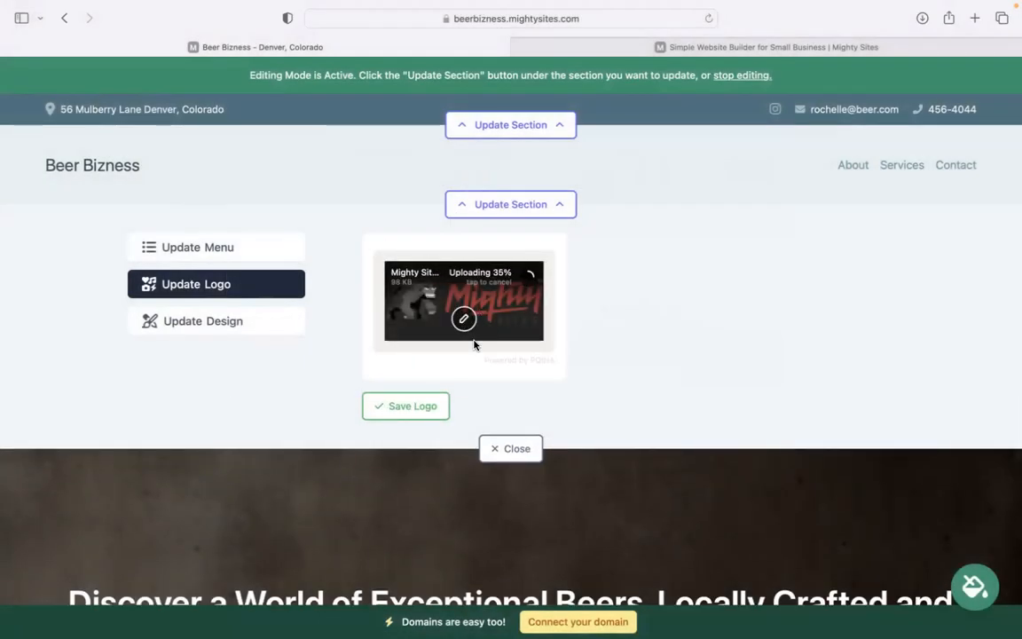
{"action": "left_click", "coordinate": [479, 405]}
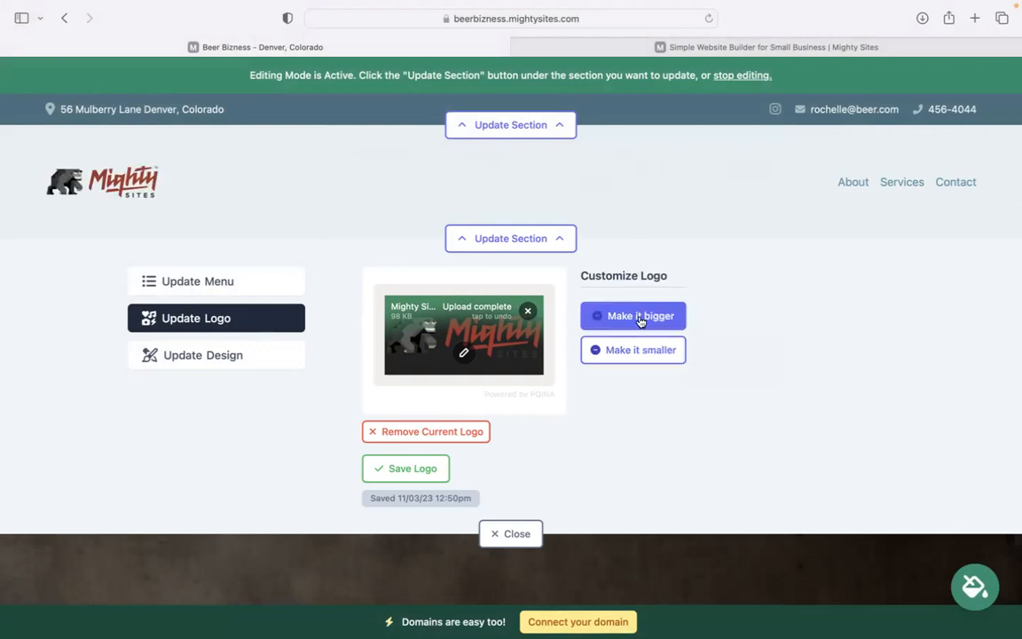
{"action": "left_click", "coordinate": [638, 318]}
{"action": "left_click", "coordinate": [523, 544]}
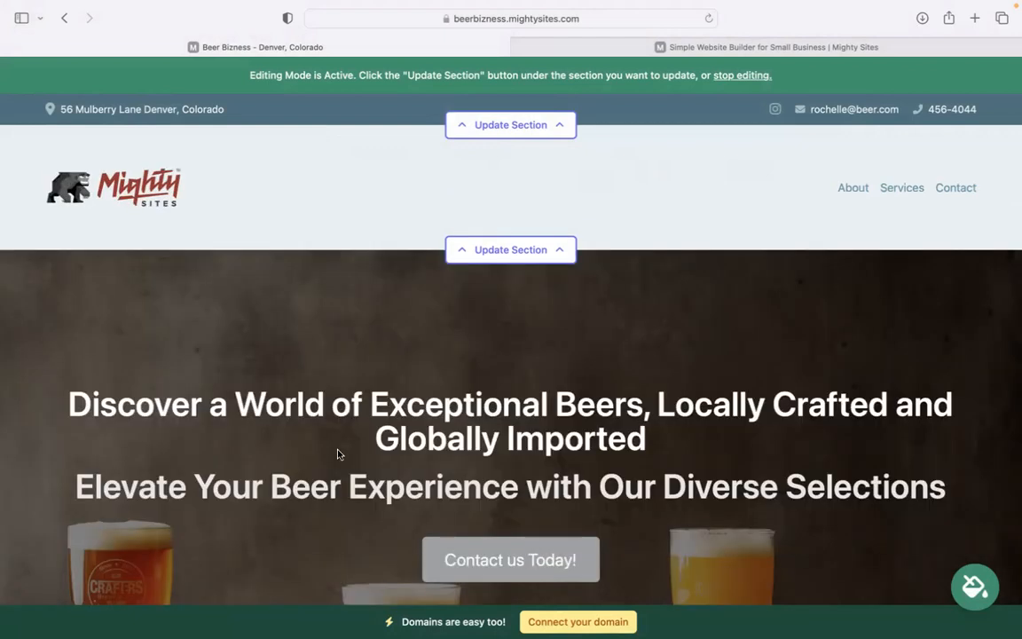
Apply the brown-and-cream swatch from 'Try a new theme' as the site colour theme
{"action": "scroll", "coordinate": [337, 455], "scroll_direction": "down", "scroll_amount": 6}
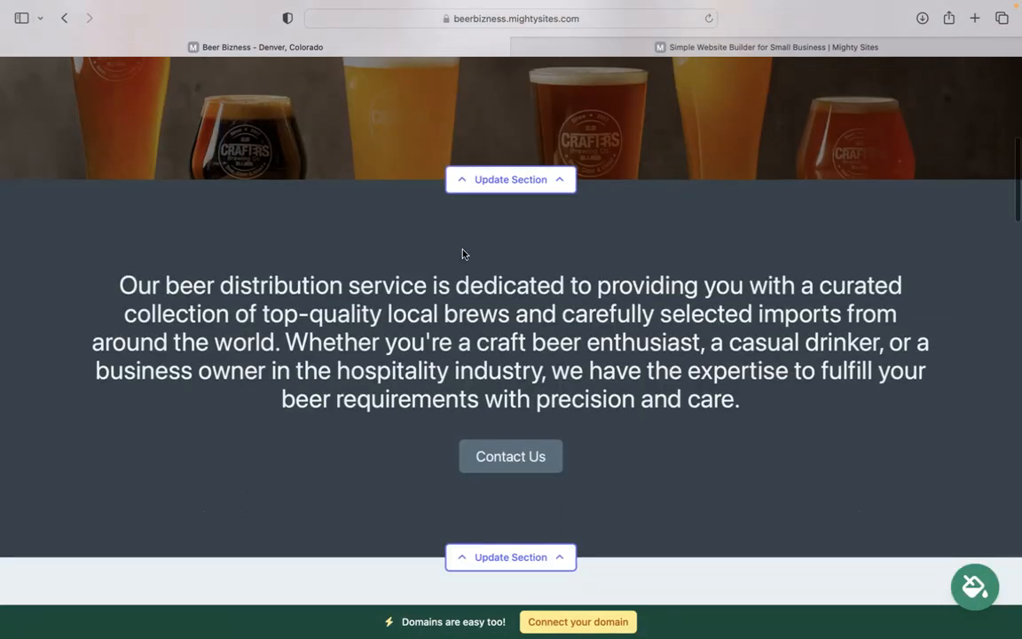
{"action": "left_click", "coordinate": [982, 583]}
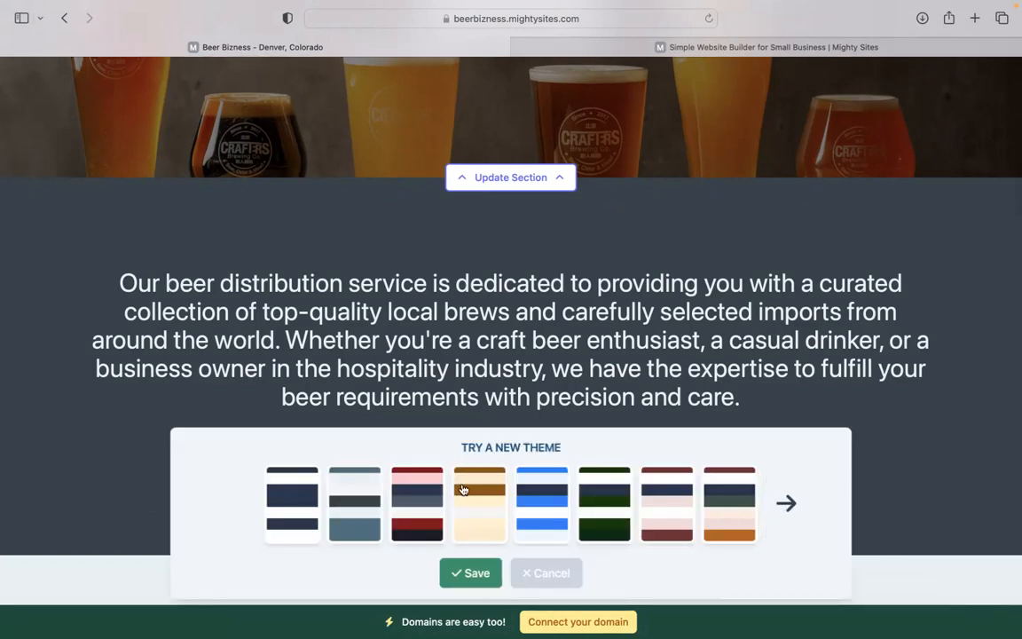
{"action": "left_click", "coordinate": [477, 498]}
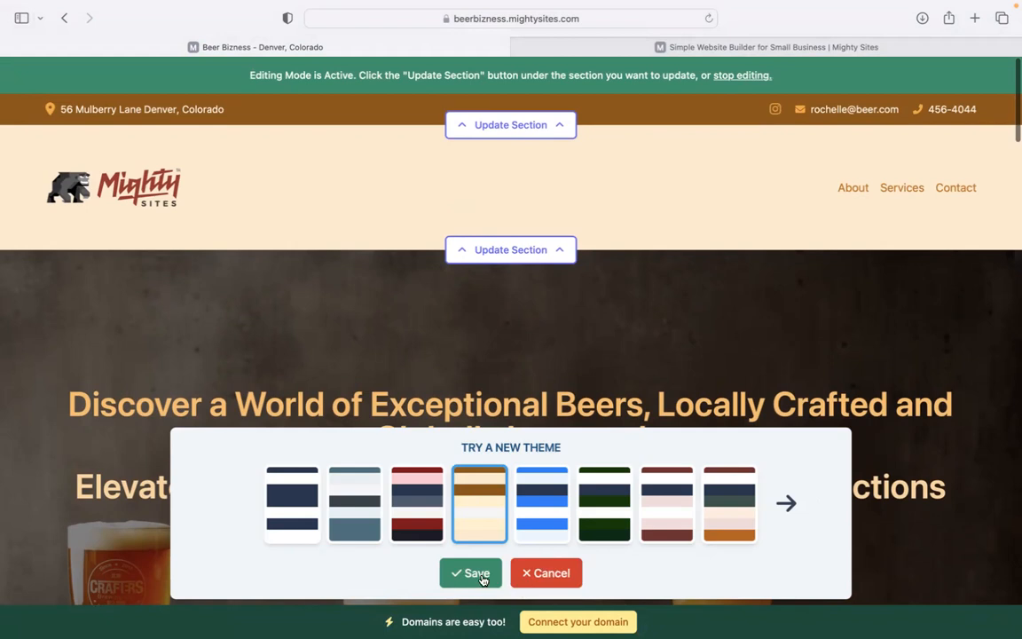
{"action": "scroll", "coordinate": [616, 331], "scroll_direction": "down", "scroll_amount": 5}
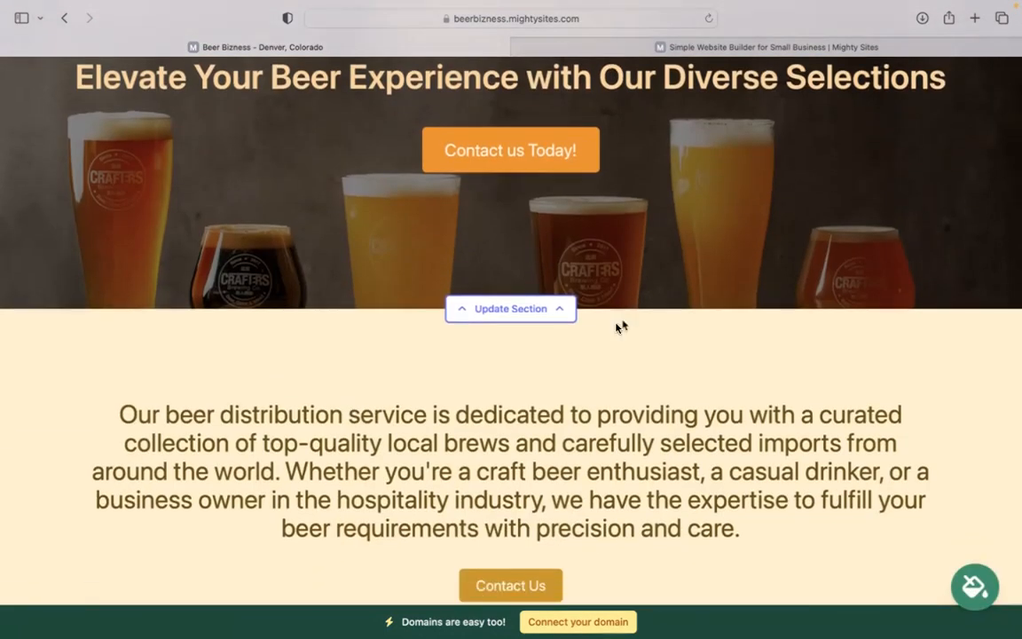
Review the hero's 'Contact us Today!' button, linked to Home: Lead Form, without changing it
{"action": "left_click", "coordinate": [499, 315]}
{"action": "left_click", "coordinate": [249, 425]}
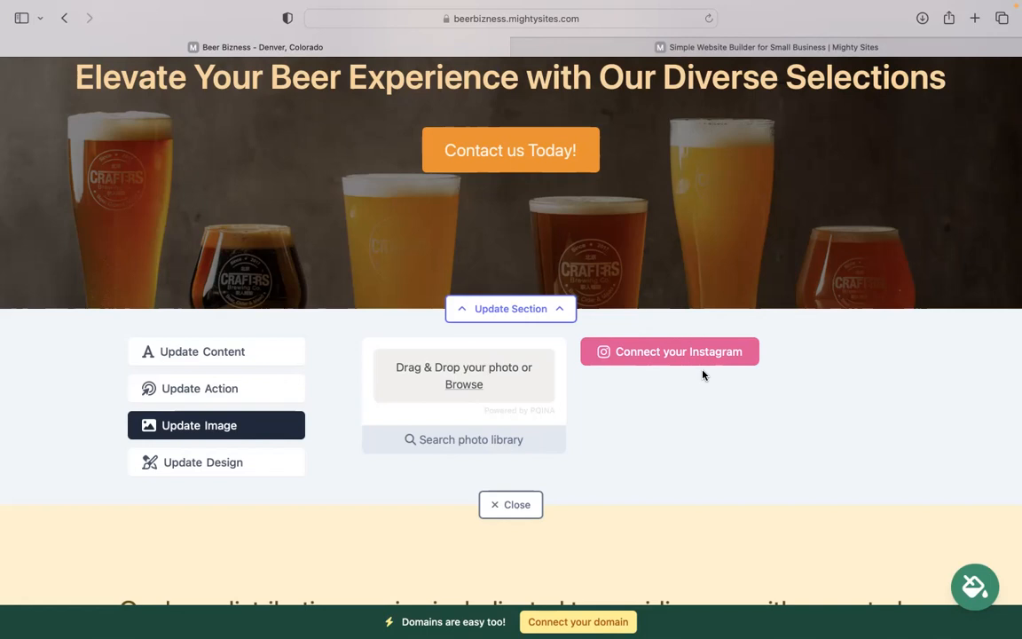
{"action": "left_click", "coordinate": [222, 388]}
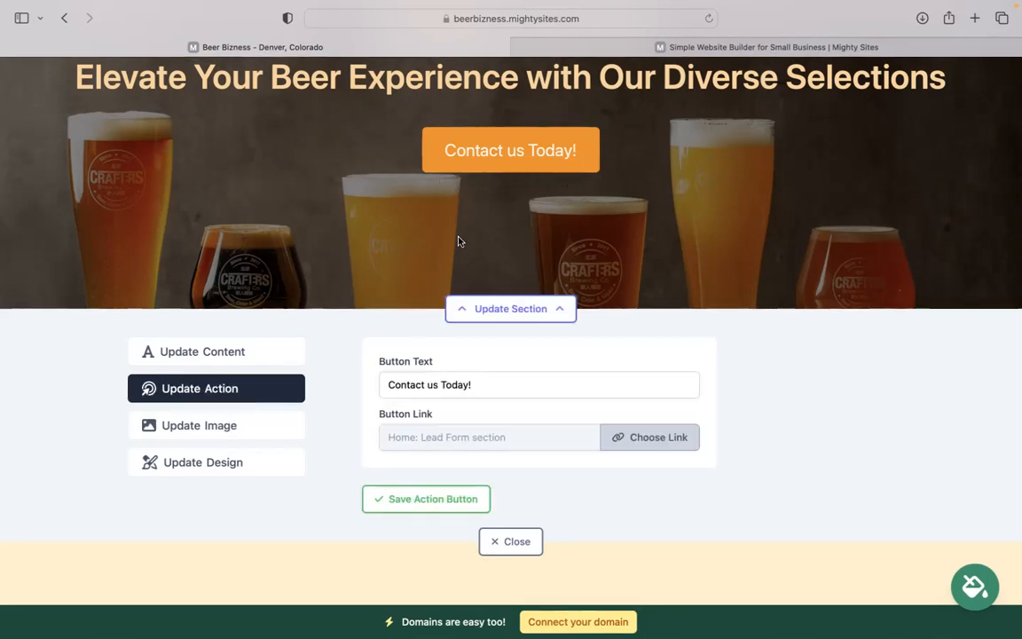
{"action": "left_click", "coordinate": [638, 447]}
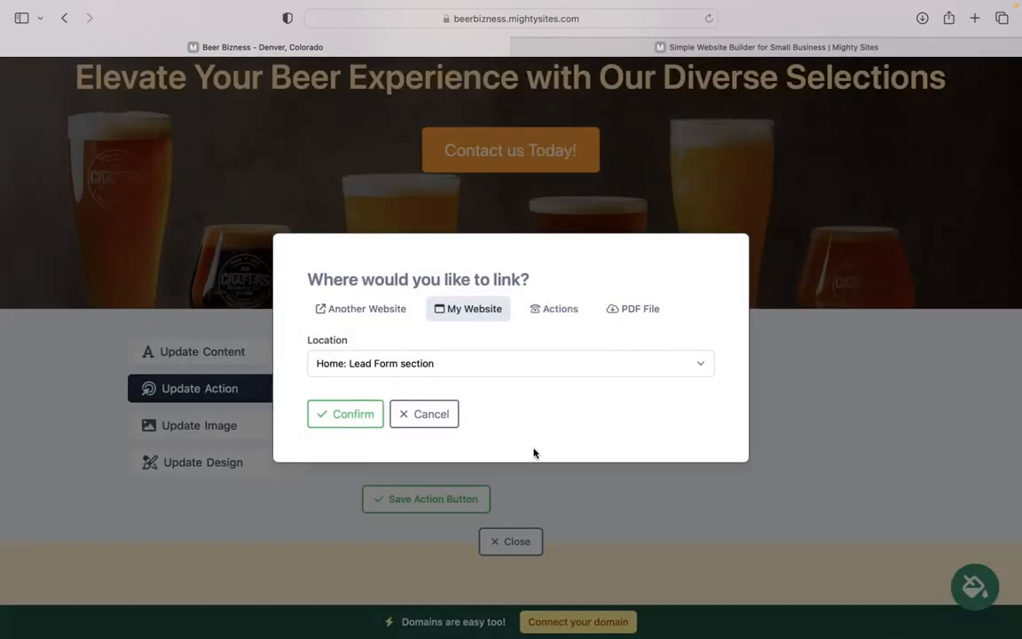
{"action": "left_click", "coordinate": [413, 424]}
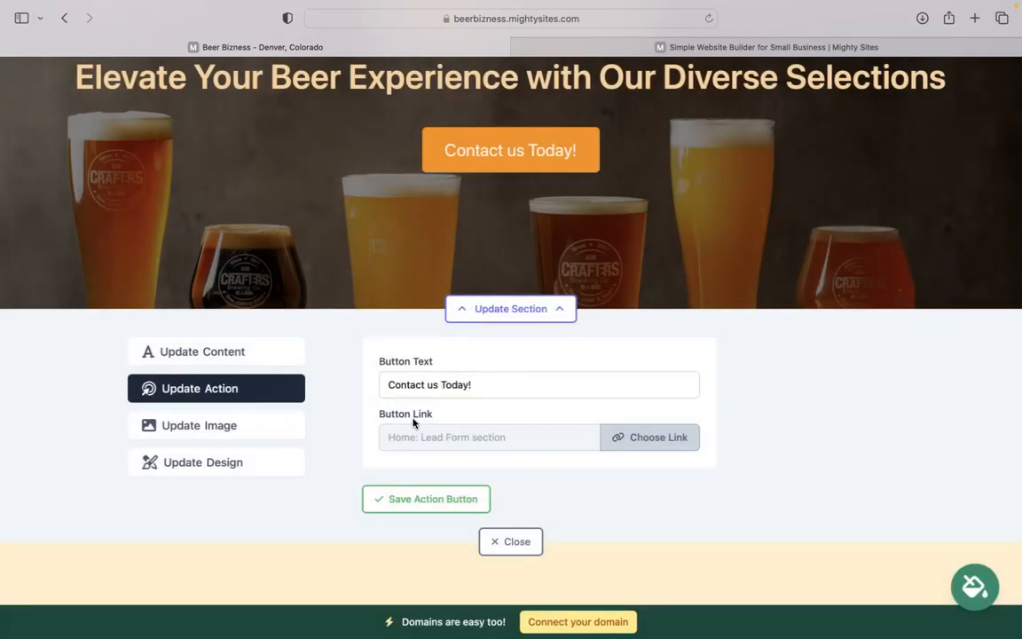
{"action": "scroll", "coordinate": [413, 424], "scroll_direction": "down", "scroll_amount": 10}
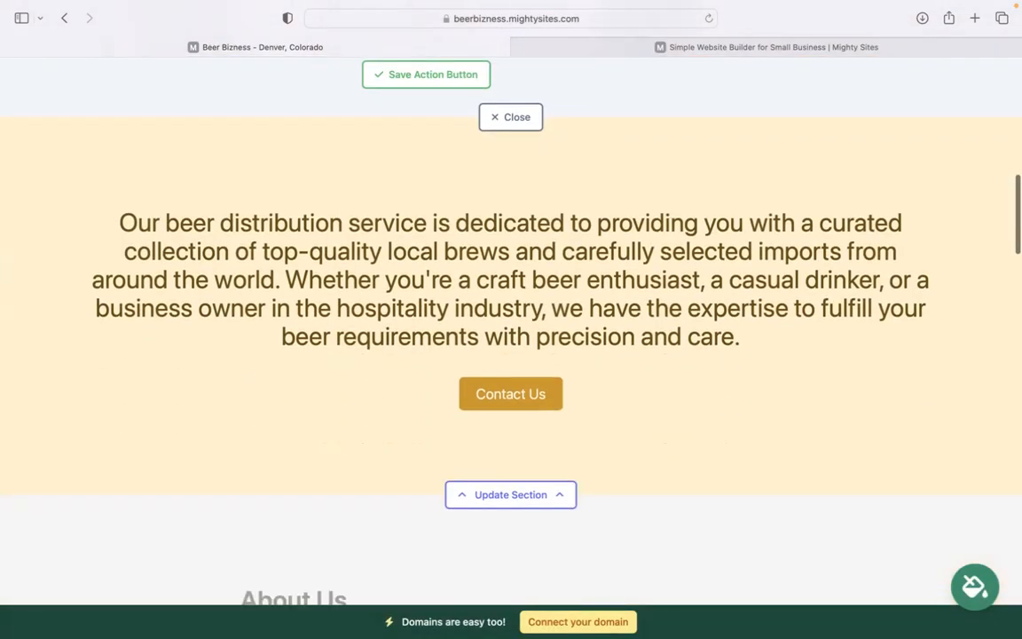
{"action": "scroll", "coordinate": [511, 320], "scroll_direction": "down", "scroll_amount": 5}
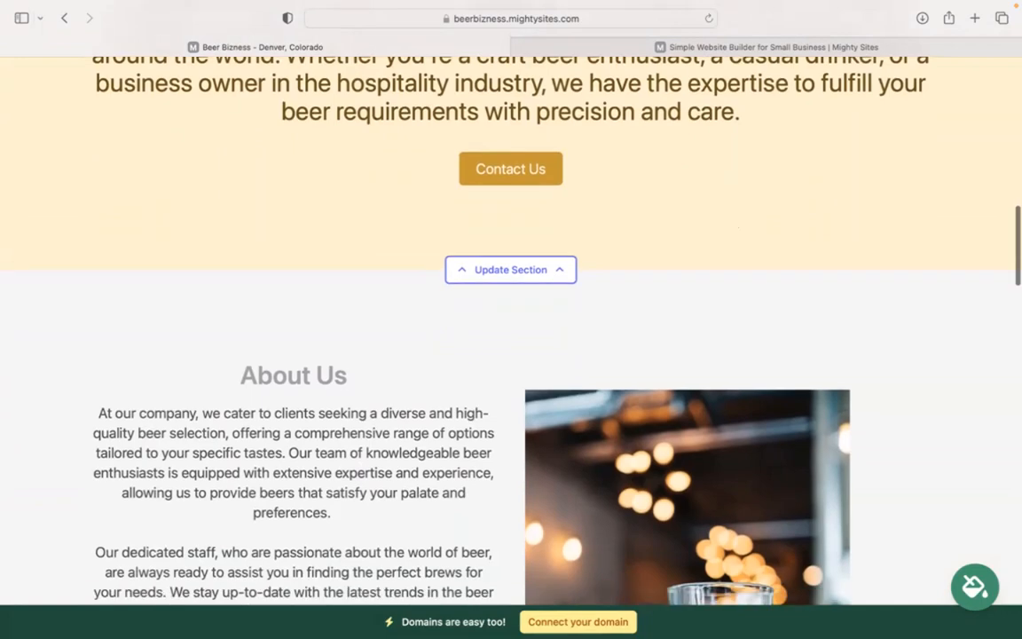
{"action": "scroll", "coordinate": [511, 319], "scroll_direction": "down", "scroll_amount": 13}
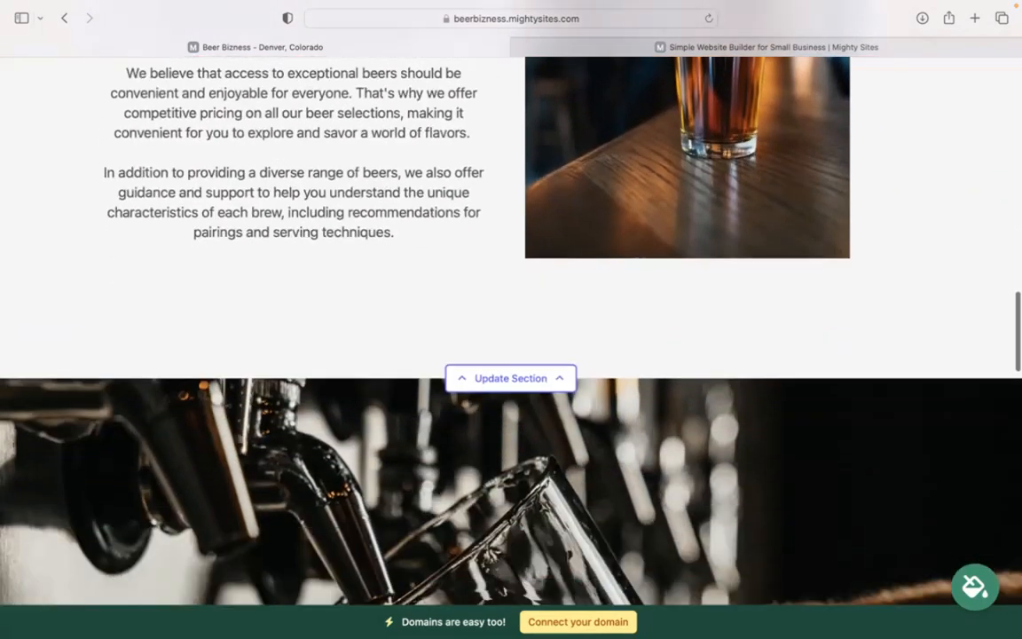
{"action": "scroll", "coordinate": [510, 319], "scroll_direction": "down", "scroll_amount": 20}
{"action": "scroll", "coordinate": [741, 520], "scroll_direction": "down", "scroll_amount": 10}
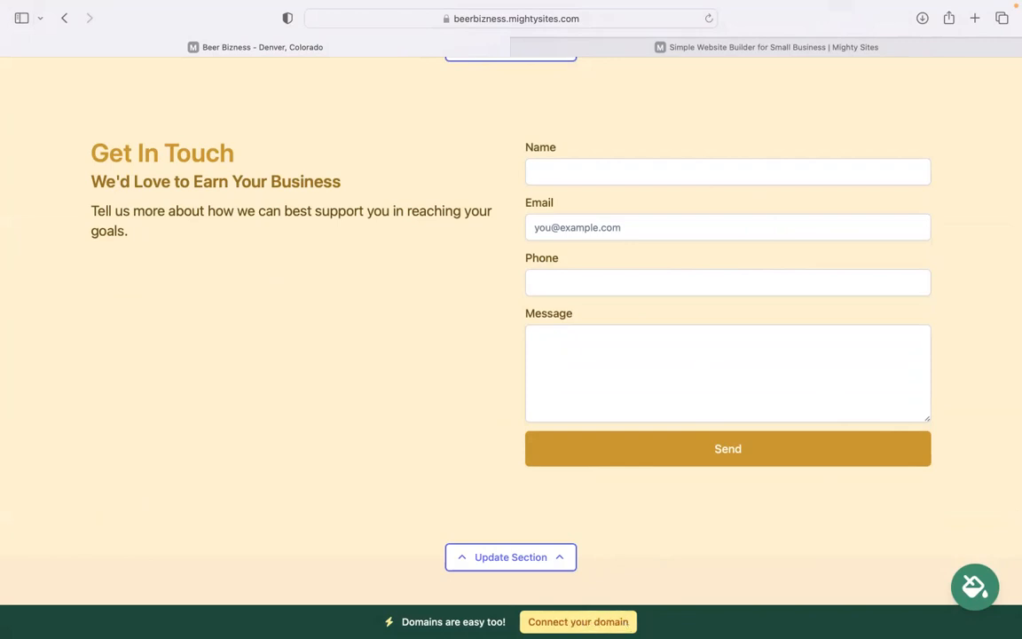
{"action": "scroll", "coordinate": [510, 319], "scroll_direction": "up", "scroll_amount": 6}
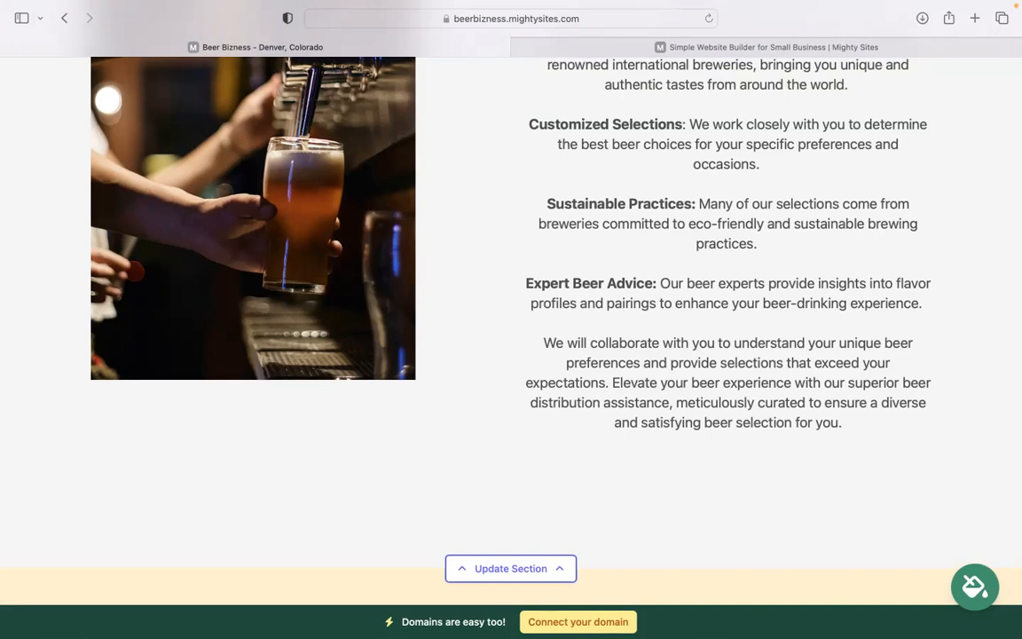
{"action": "scroll", "coordinate": [567, 615], "scroll_direction": "up", "scroll_amount": 10}
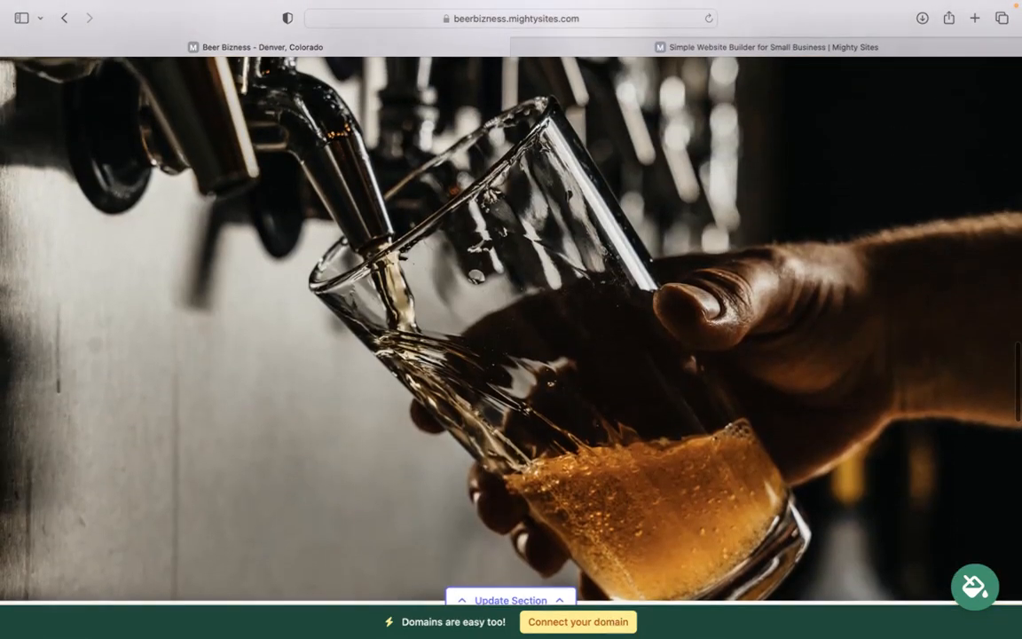
{"action": "scroll", "coordinate": [558, 610], "scroll_direction": "up", "scroll_amount": 10}
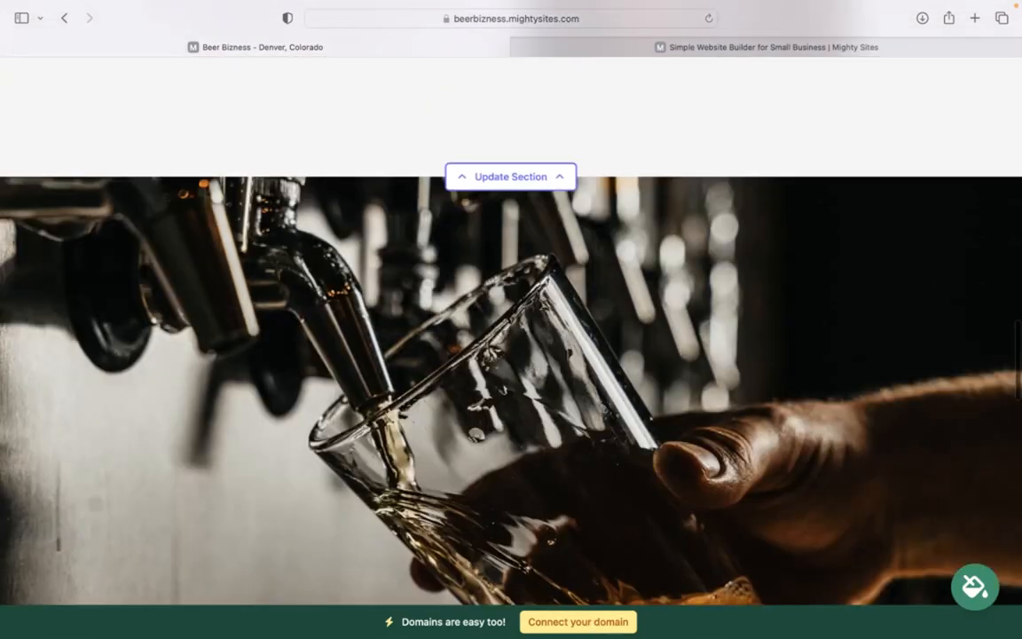
Close the hero button editor and return to the top of the page
{"action": "scroll", "coordinate": [511, 320], "scroll_direction": "up", "scroll_amount": 10}
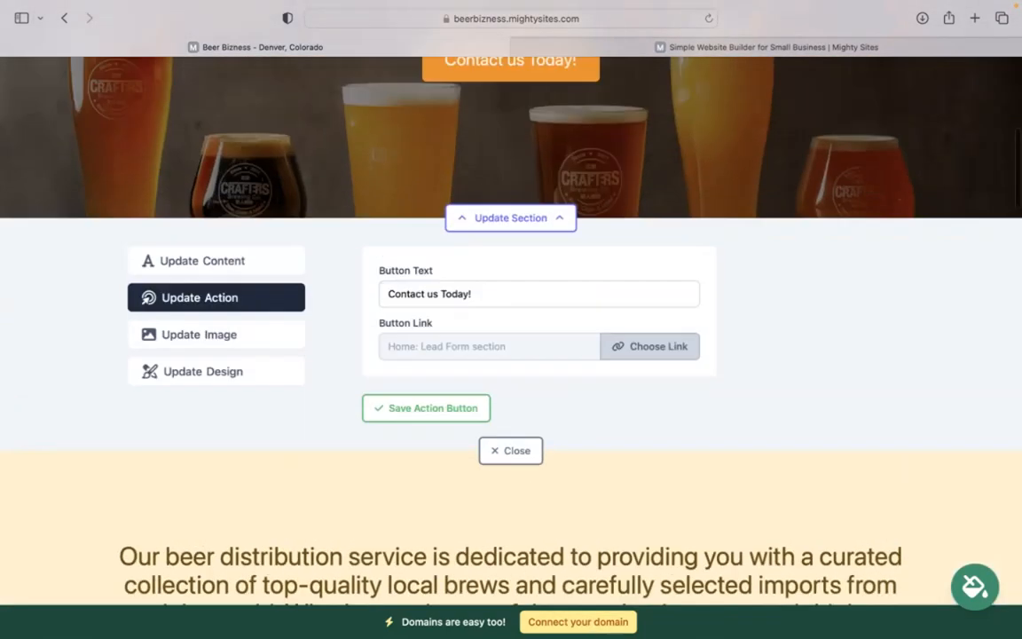
{"action": "scroll", "coordinate": [533, 443], "scroll_direction": "down", "scroll_amount": 4}
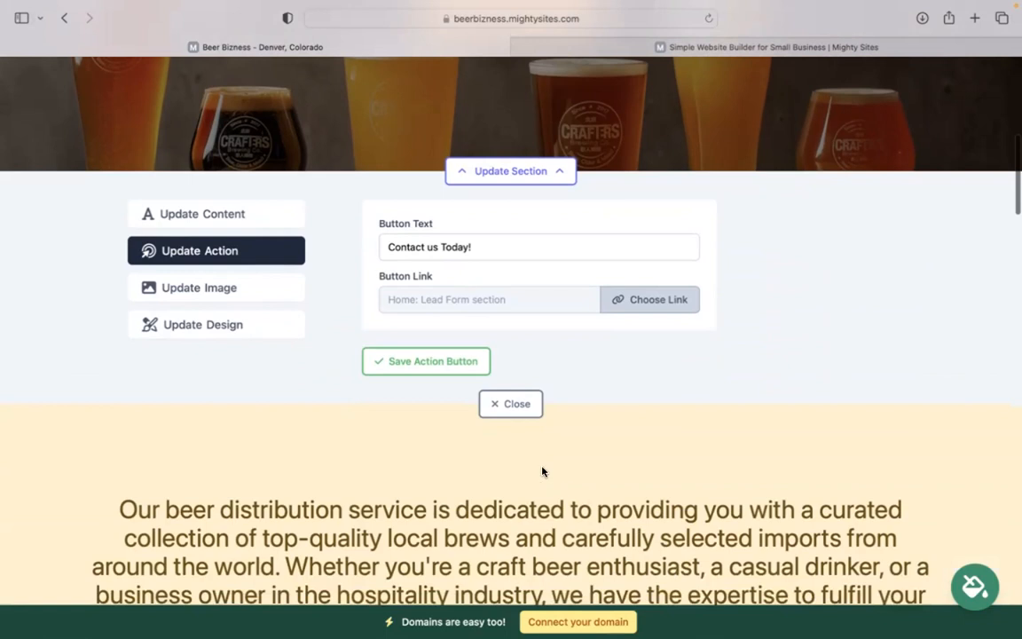
{"action": "left_click", "coordinate": [509, 403]}
{"action": "scroll", "coordinate": [511, 319], "scroll_direction": "up", "scroll_amount": 10}
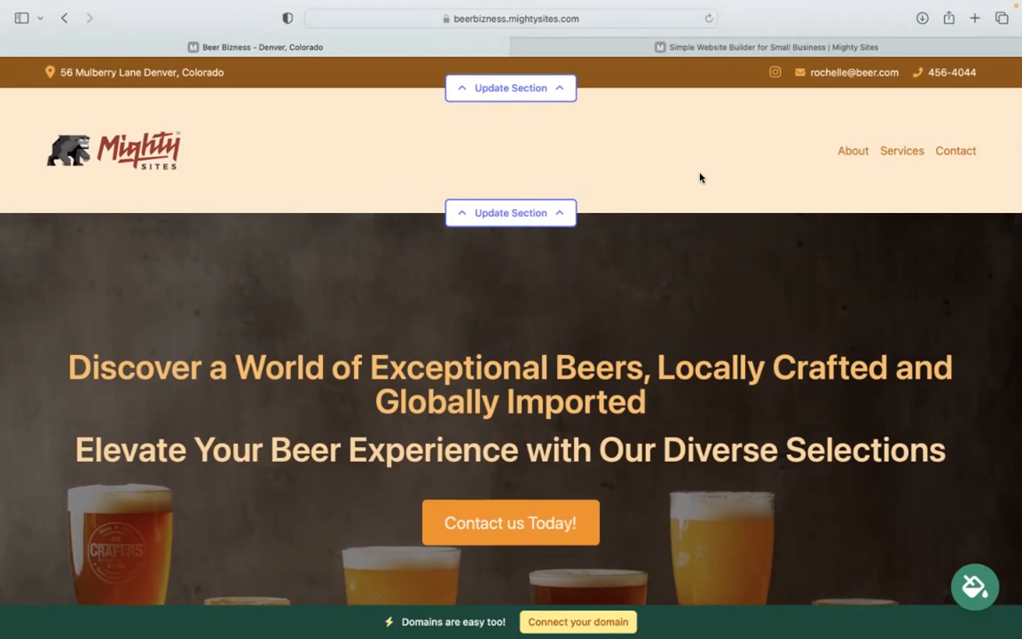
{"action": "mouse_move", "coordinate": [781, 7]}
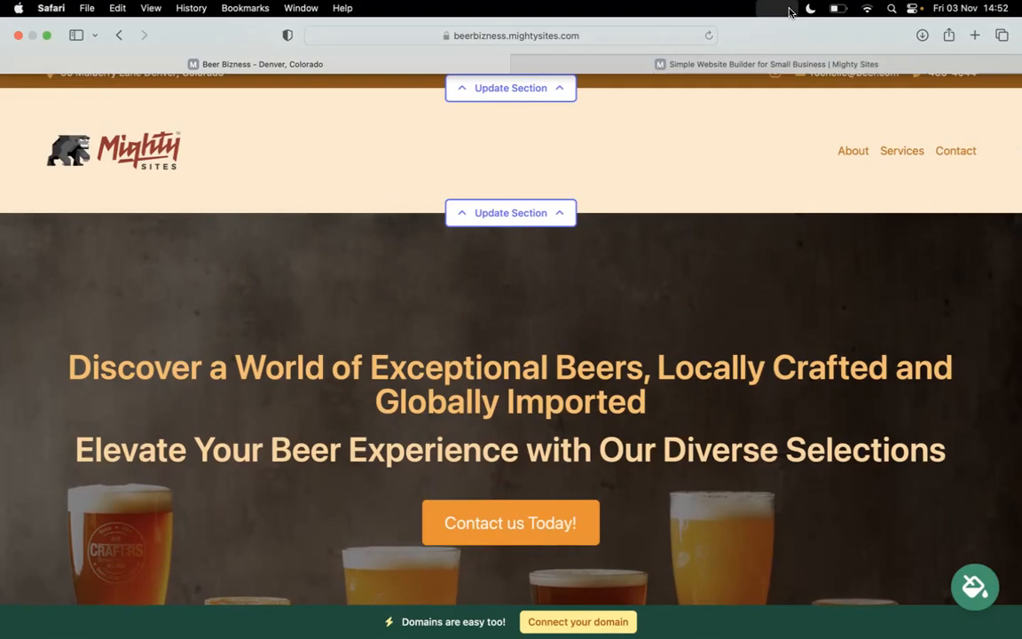